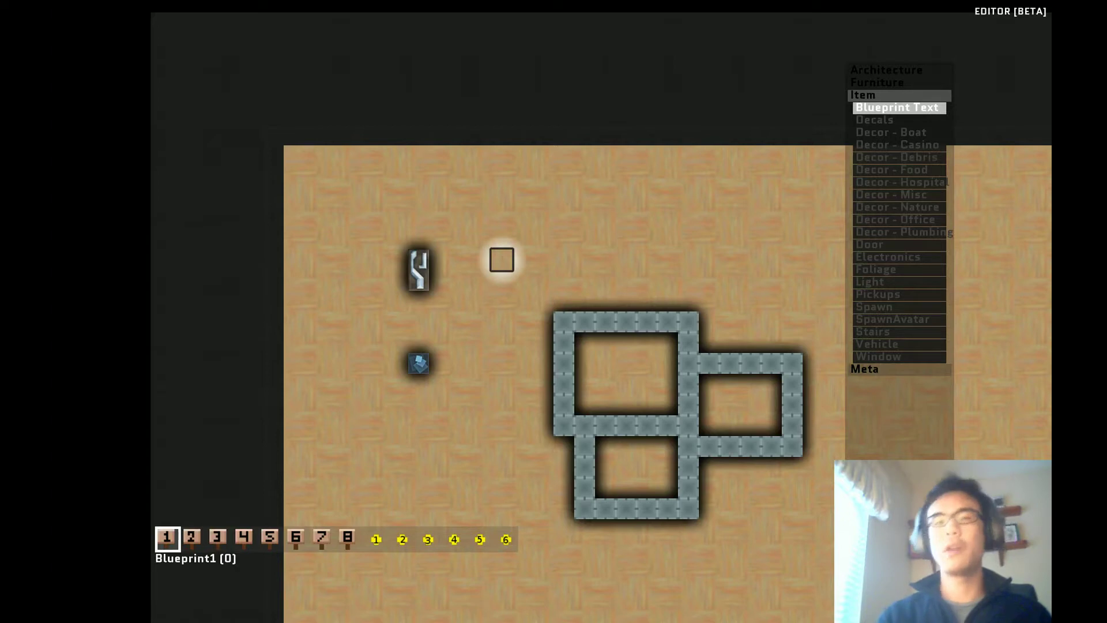
- Place the first blueprint text in the large upper room of the building, reading "Living Room"
key(Down)
key(Up)
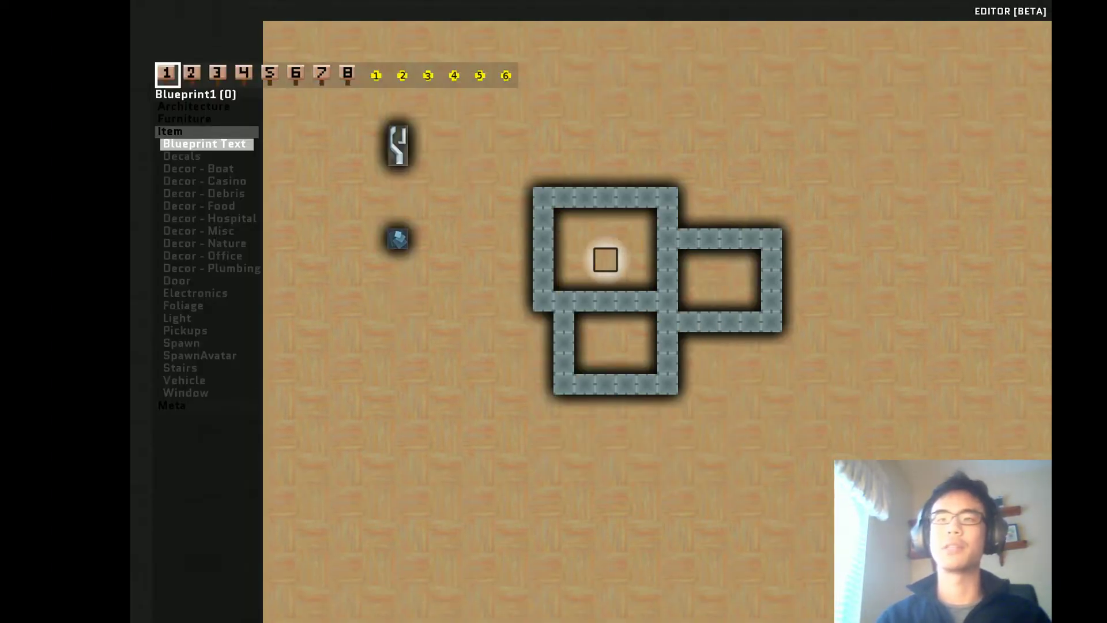
click(606, 253)
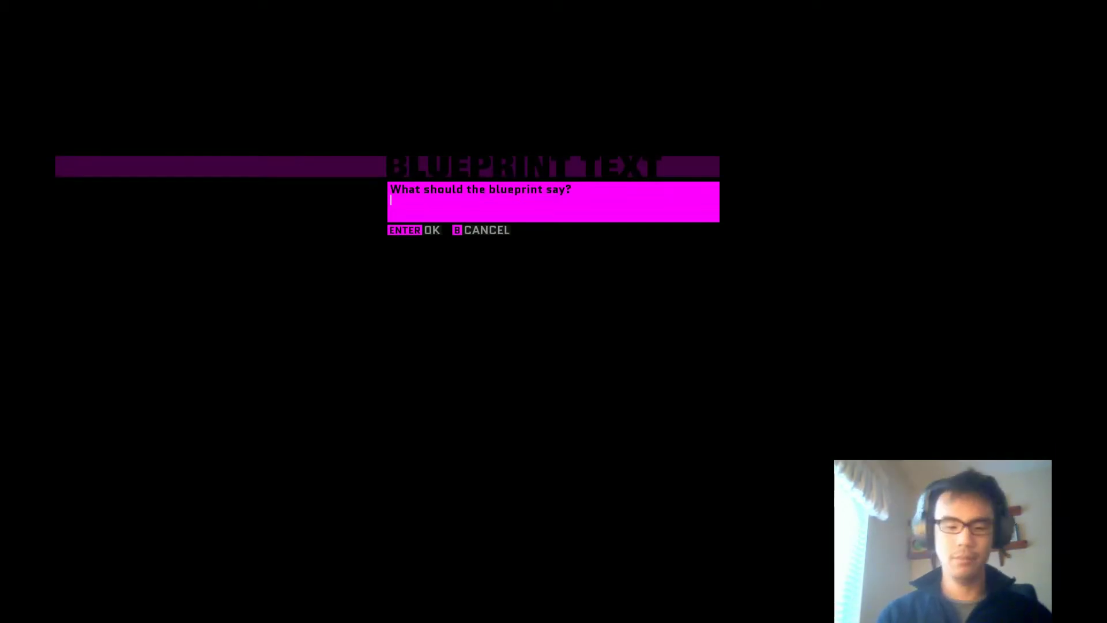
text(LIVING )
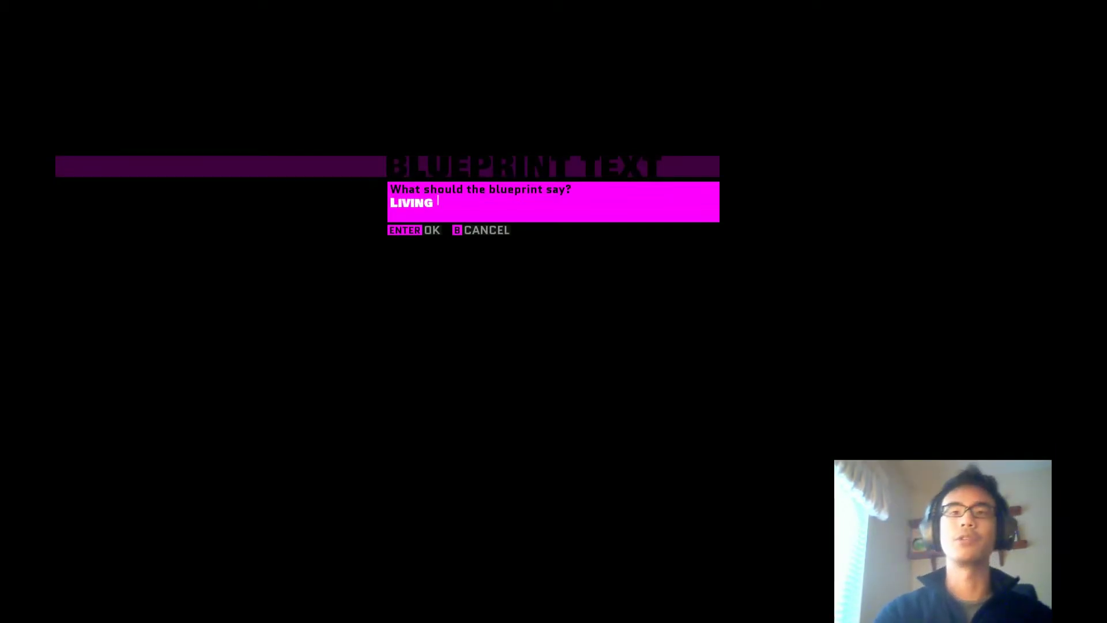
text(ROOM)
key(Return)
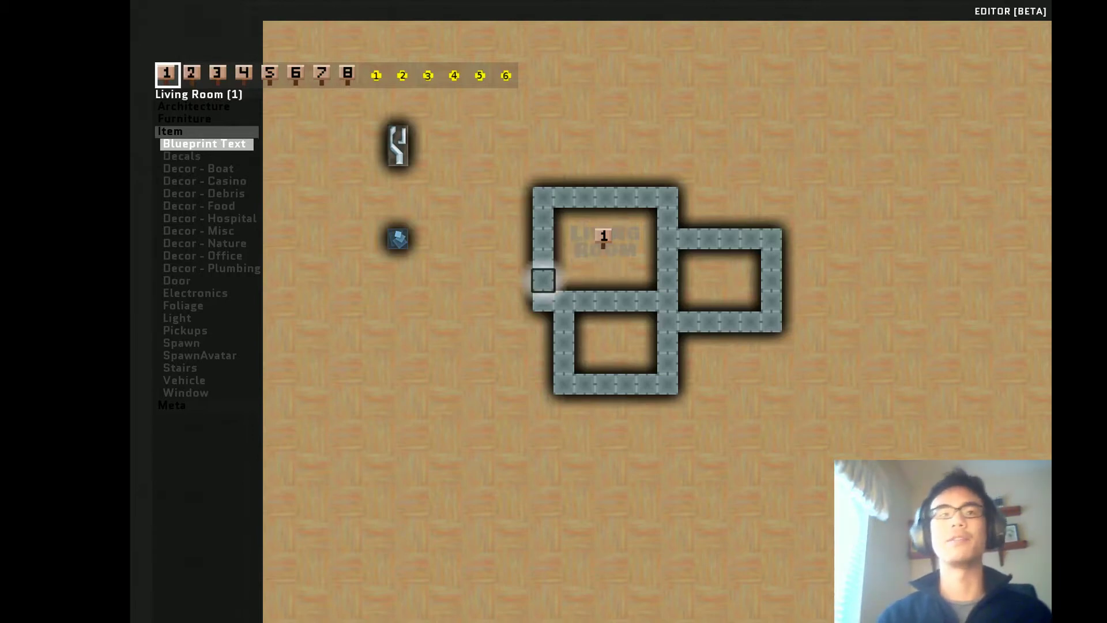
- Place the first decal text on the open floor west of the building, reading "Go over here!"
scroll(544, 280, down, 4)
scroll(481, 301, down, 2)
scroll(461, 301, up, 1)
scroll(460, 301, down, 1)
scroll(460, 301, down, 1)
scroll(461, 301, down, 1)
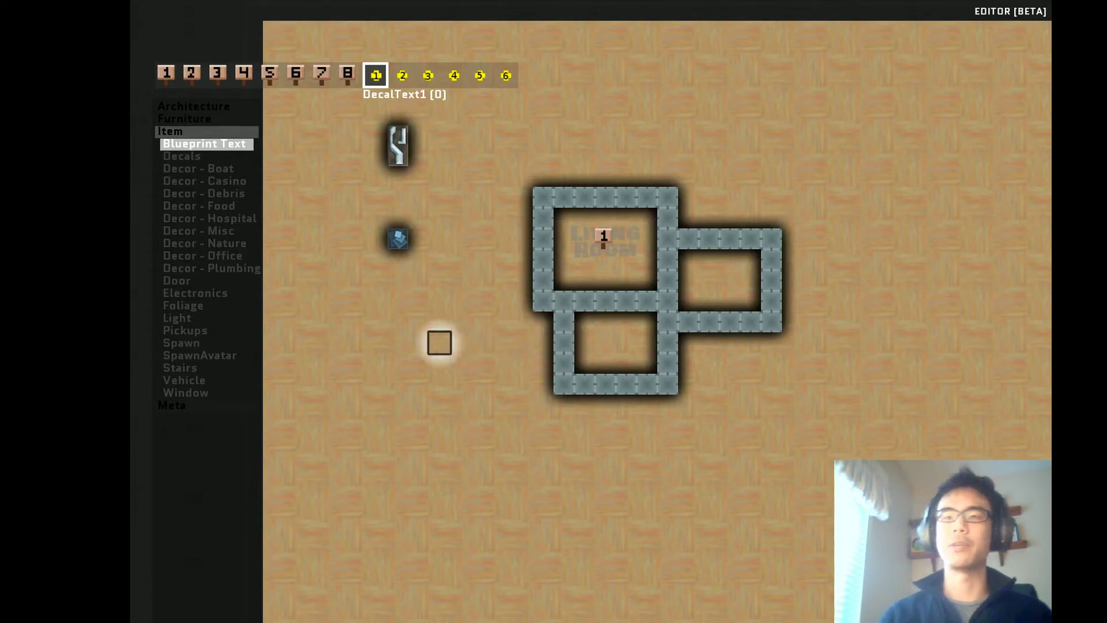
click(439, 364)
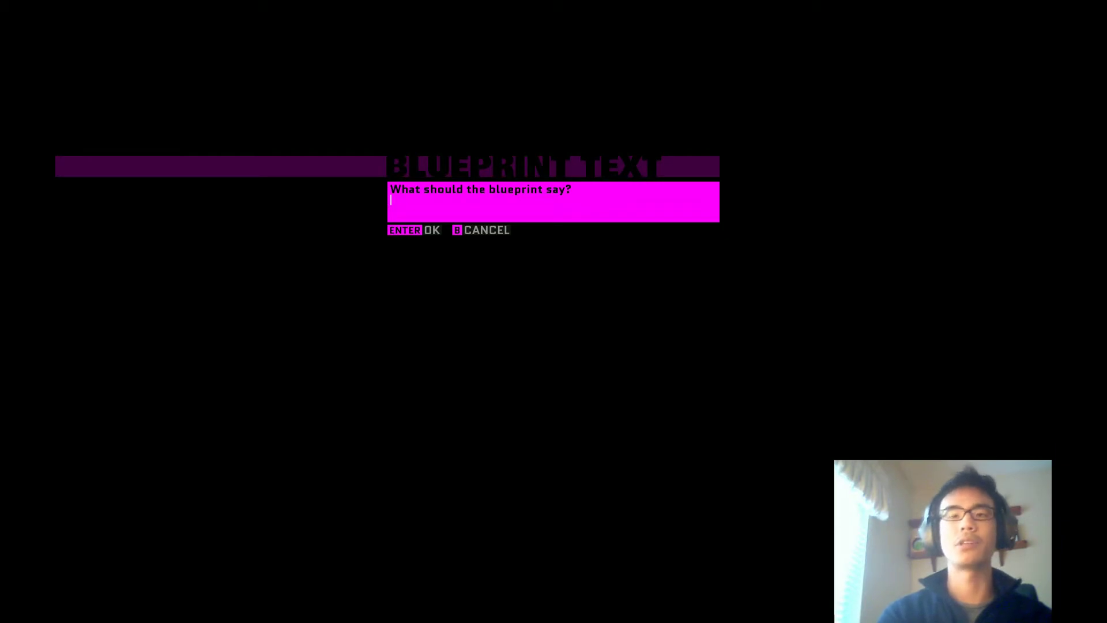
text(Go over here!)
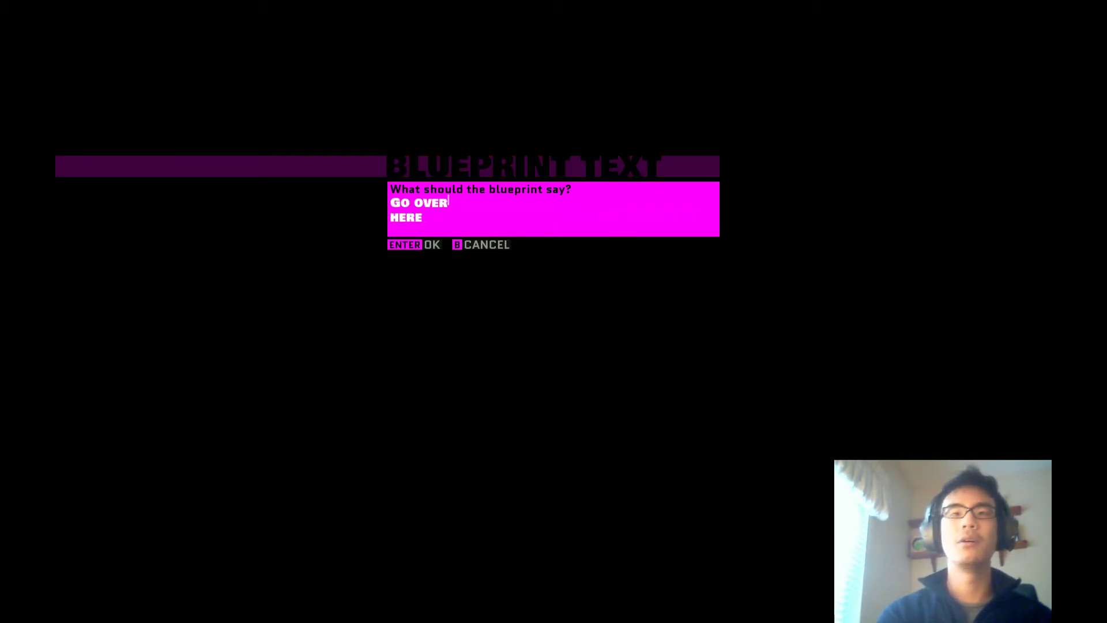
key(Return)
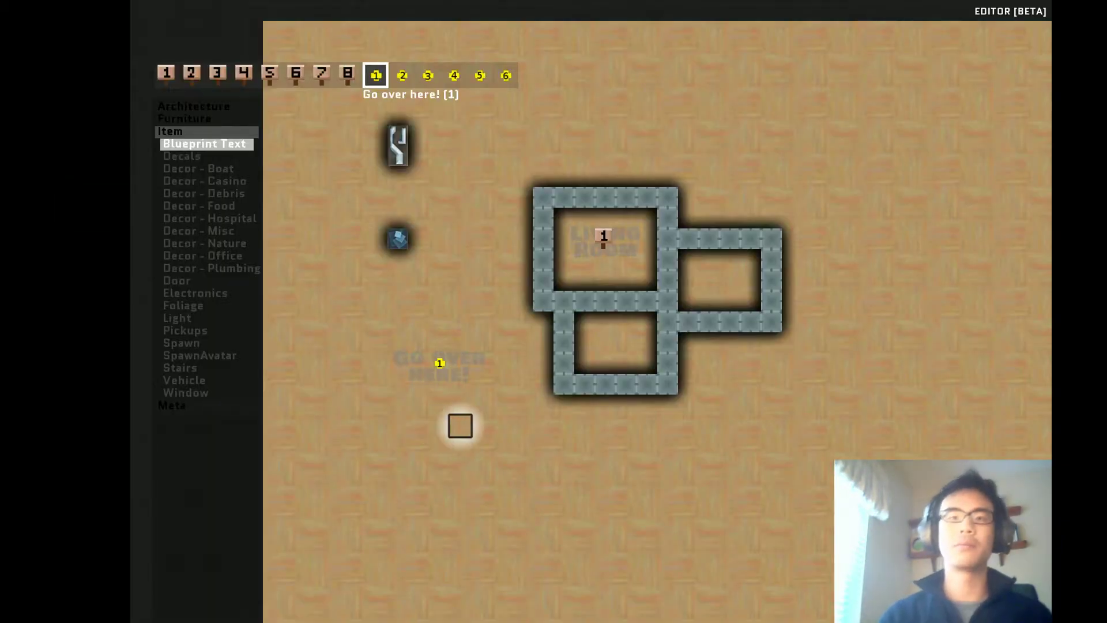
- Look through the text items and compare how the placed blueprint and decal texts appear in the dark view
scroll(460, 426, down, 5)
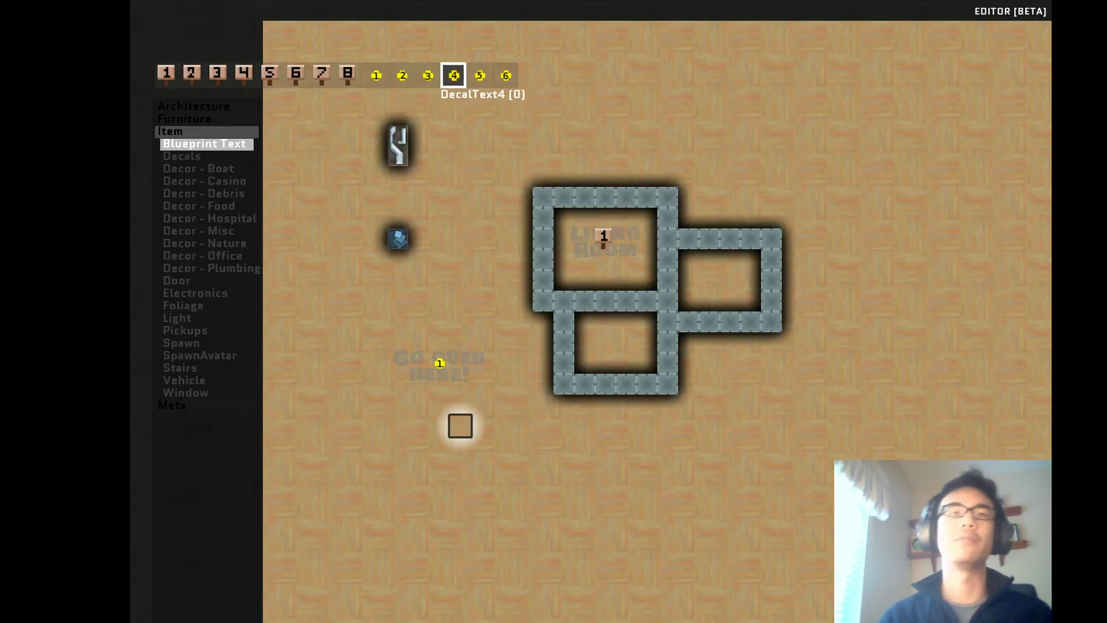
scroll(460, 426, up, 2)
scroll(460, 426, up, 11)
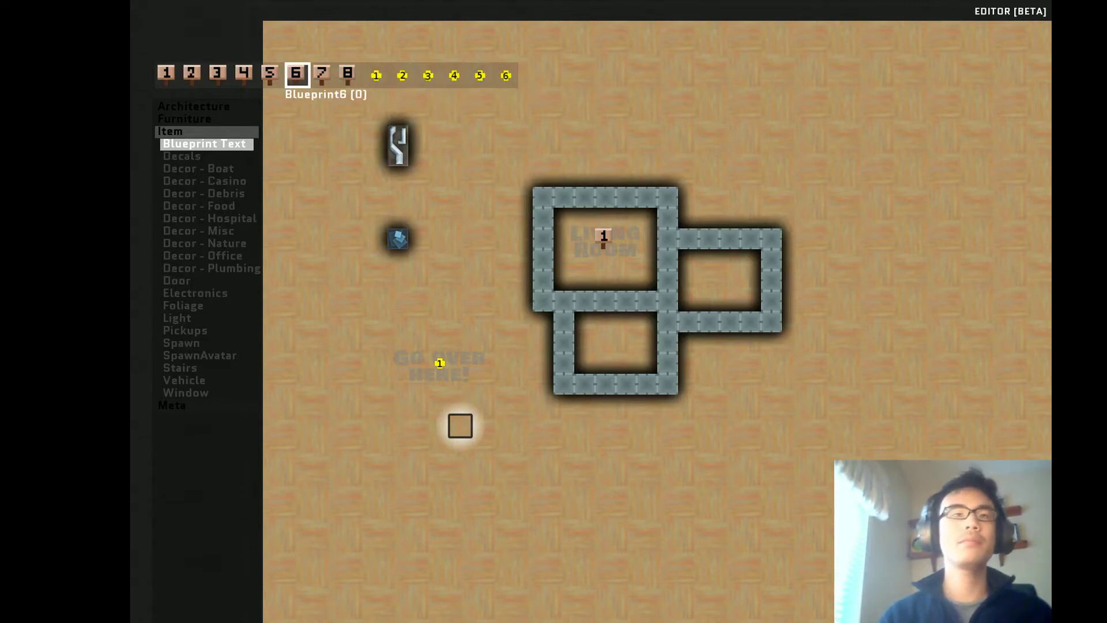
scroll(461, 426, down, 3)
scroll(460, 426, down, 1)
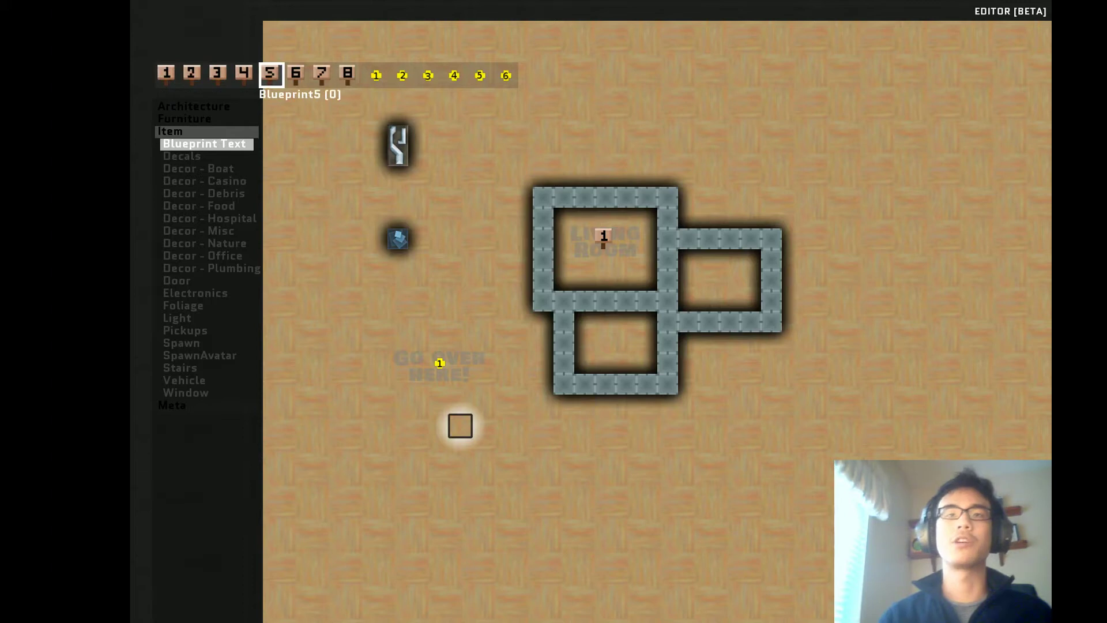
key(Tab)
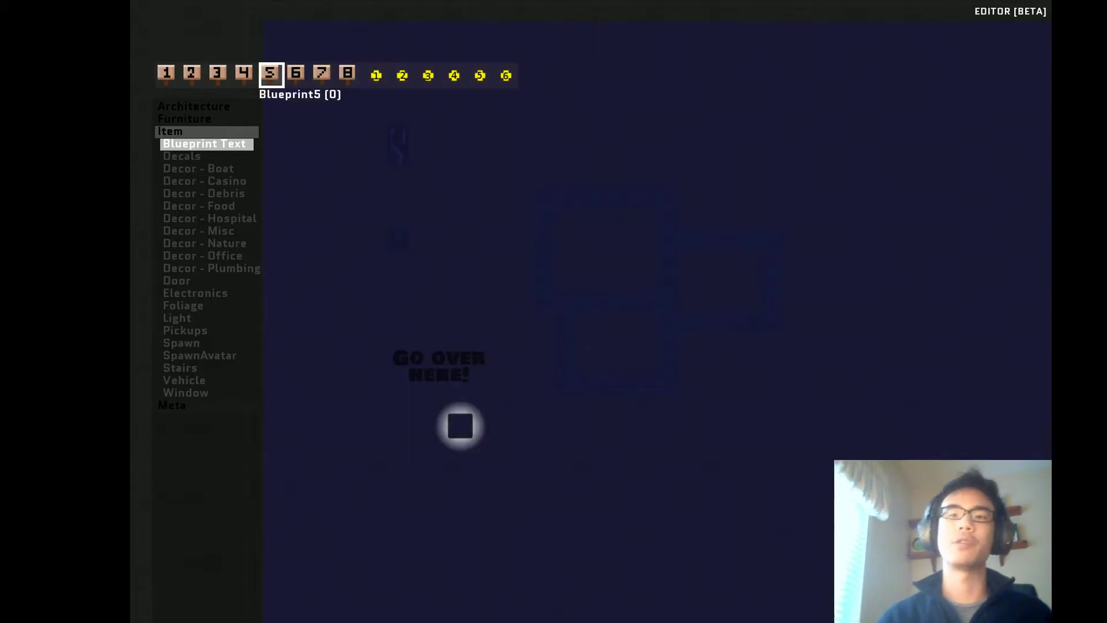
scroll(501, 426, up, 4)
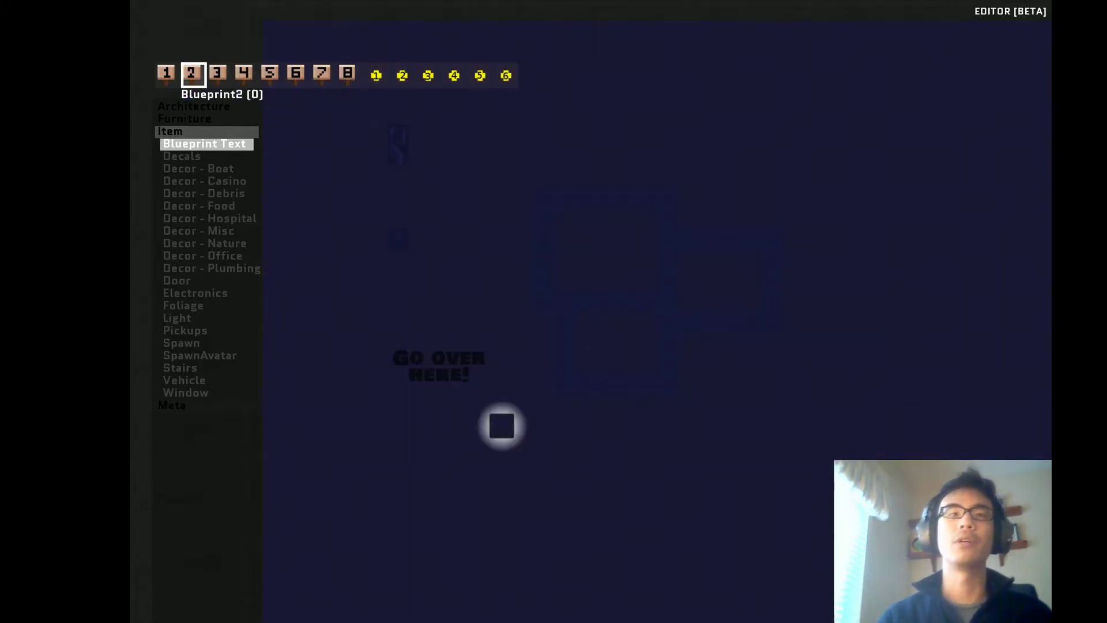
scroll(585, 405, down, 2)
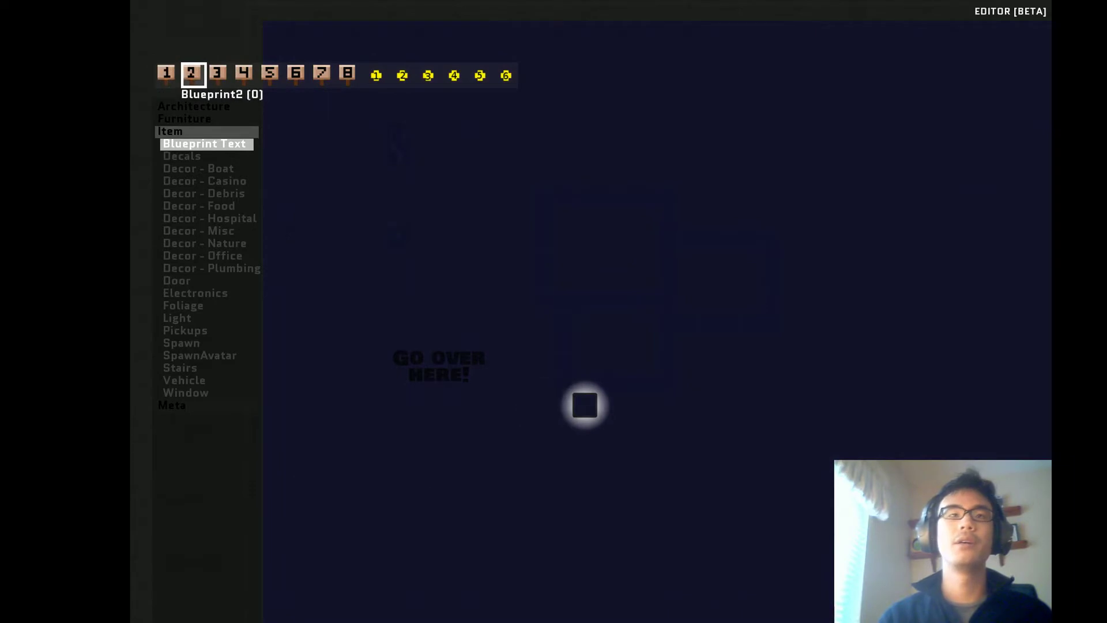
key(Tab)
scroll(585, 406, up, 2)
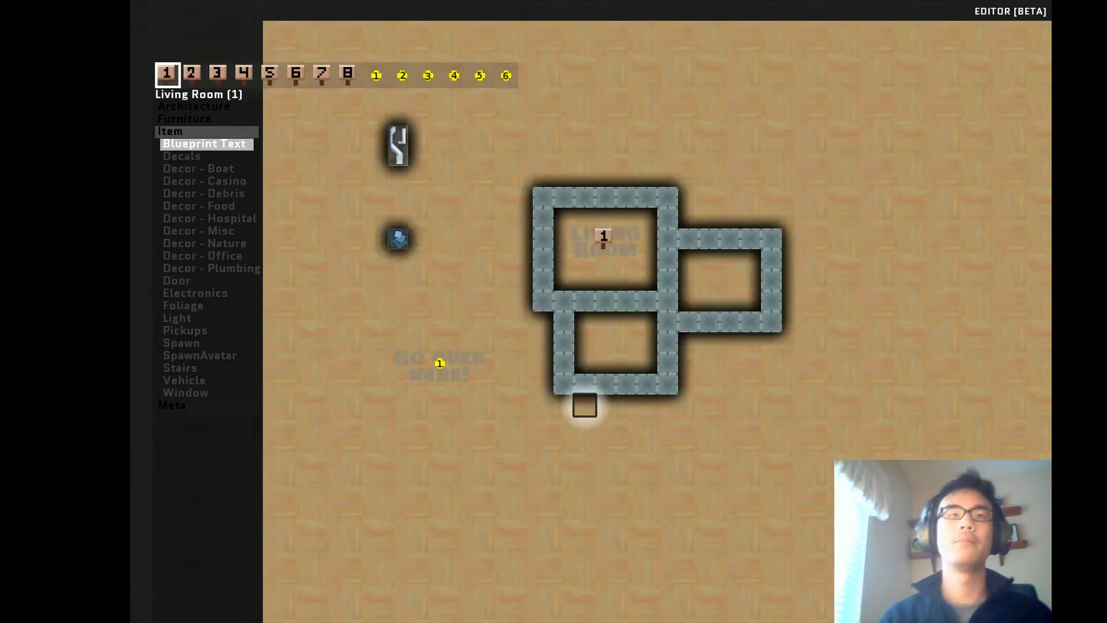
- Place a DecalArrowSmall pointing east and a DecalArrowExit beside it, just below the "Go over here!" text
key(Down)
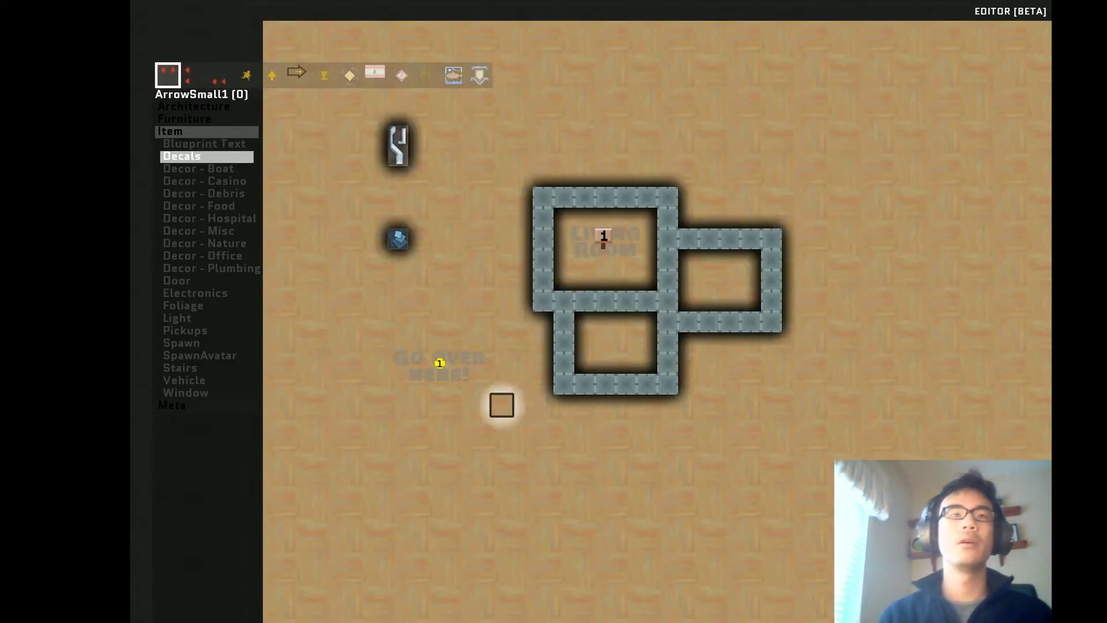
scroll(481, 405, down, 3)
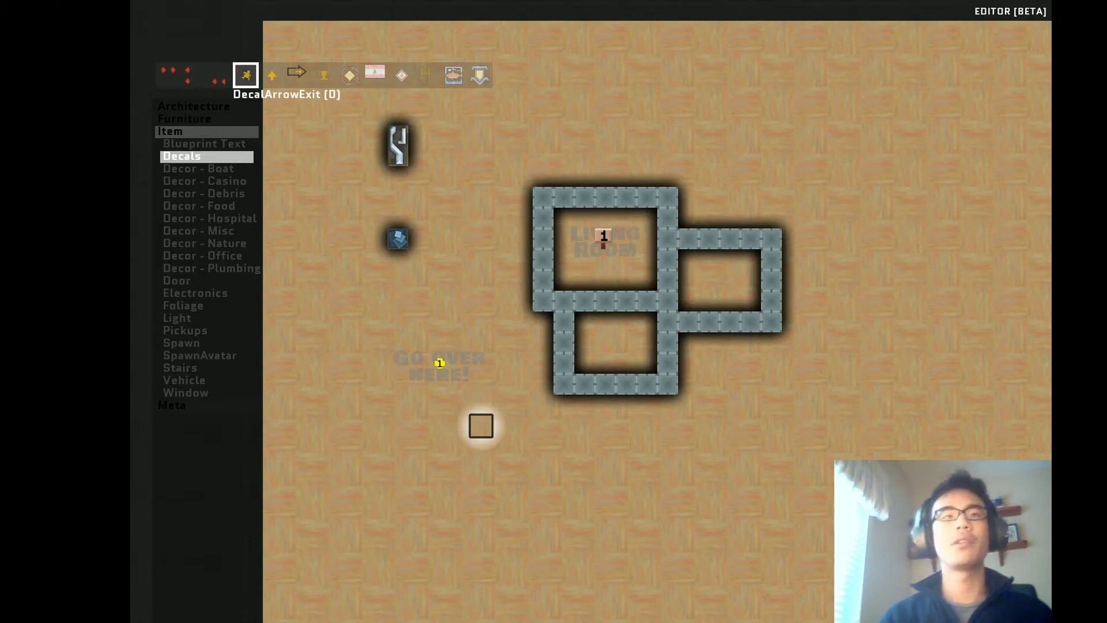
click(502, 446)
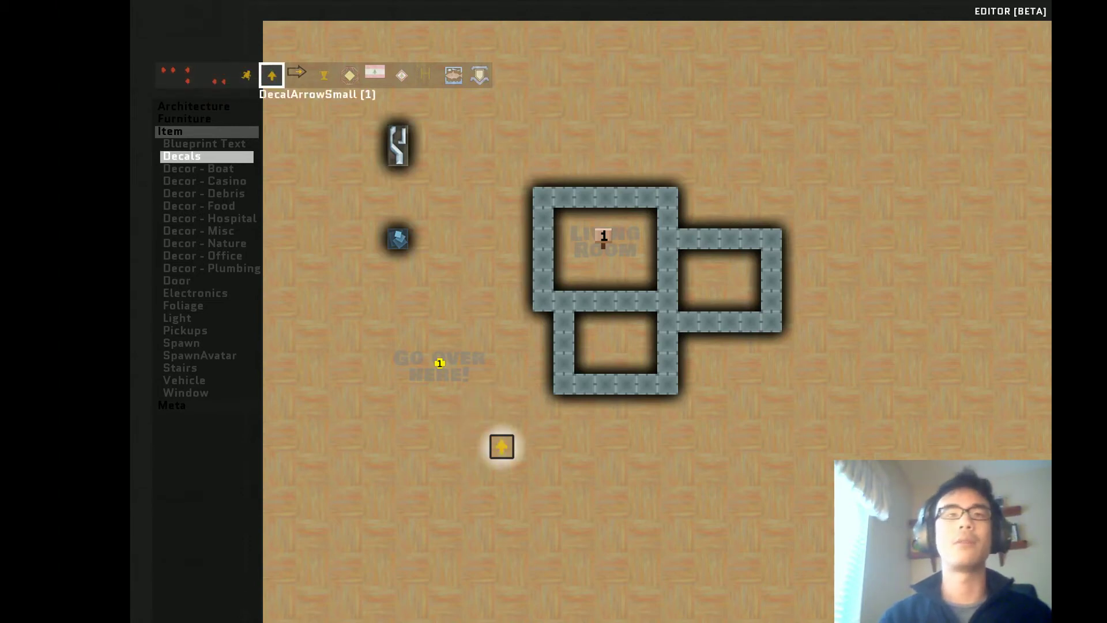
click(460, 447)
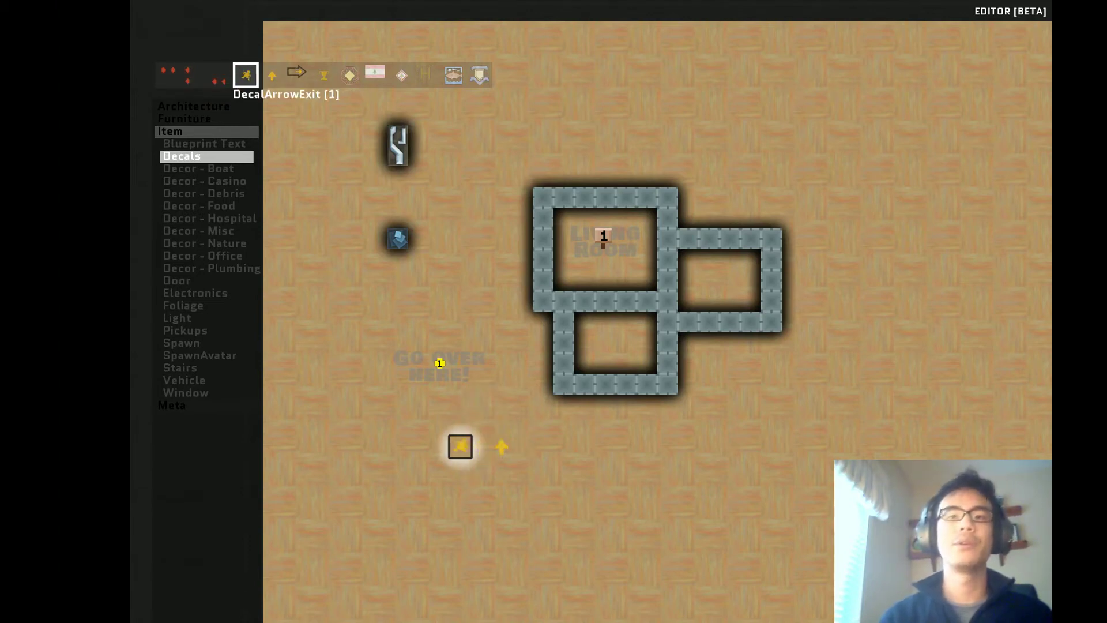
- Place a BloodPuddle from the Decor - Debris category on the floor just south of the building's lower room
key(Down)
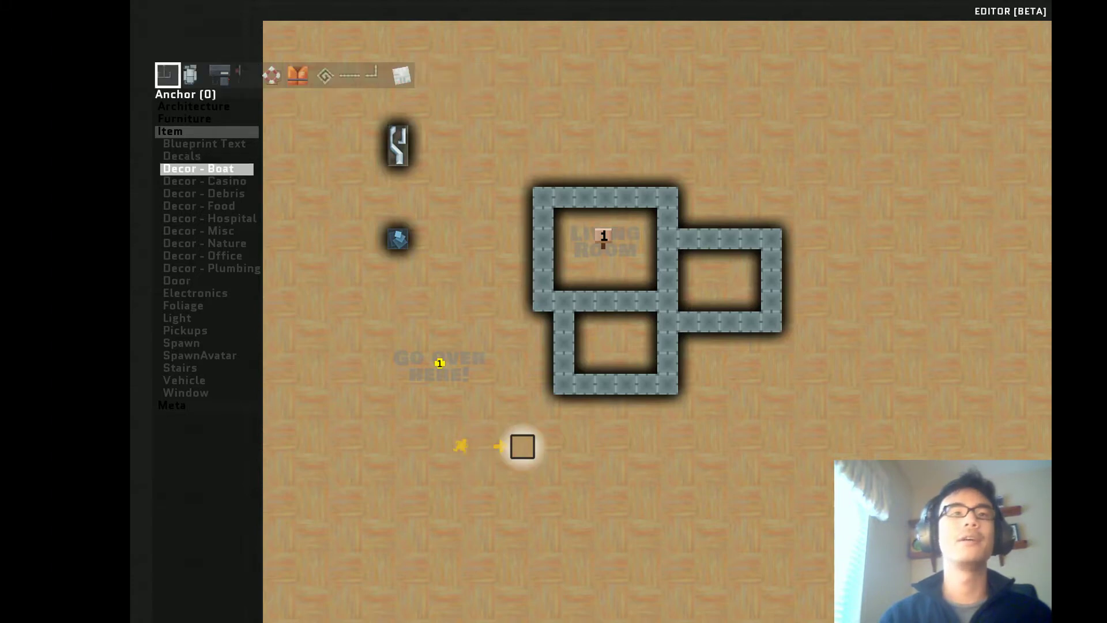
key(Down)
key(Down)
key(Down)
key(Down)
key(Down)
key(Down)
key(Down)
key(Down)
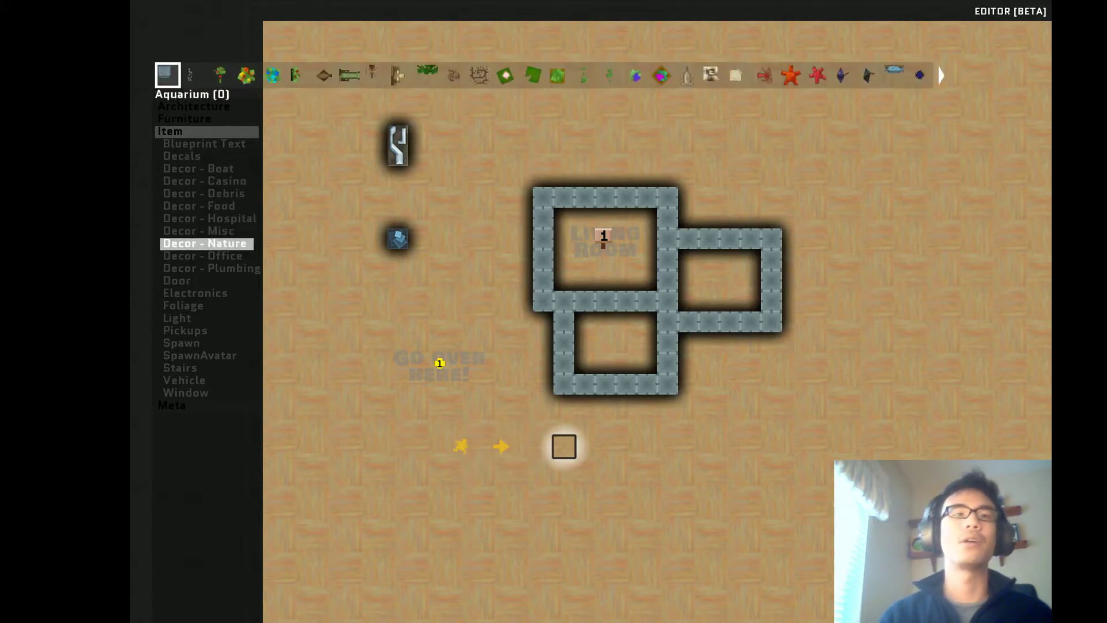
key(Up)
key(Up)
key(Up)
key(Up)
key(Up)
key(Up)
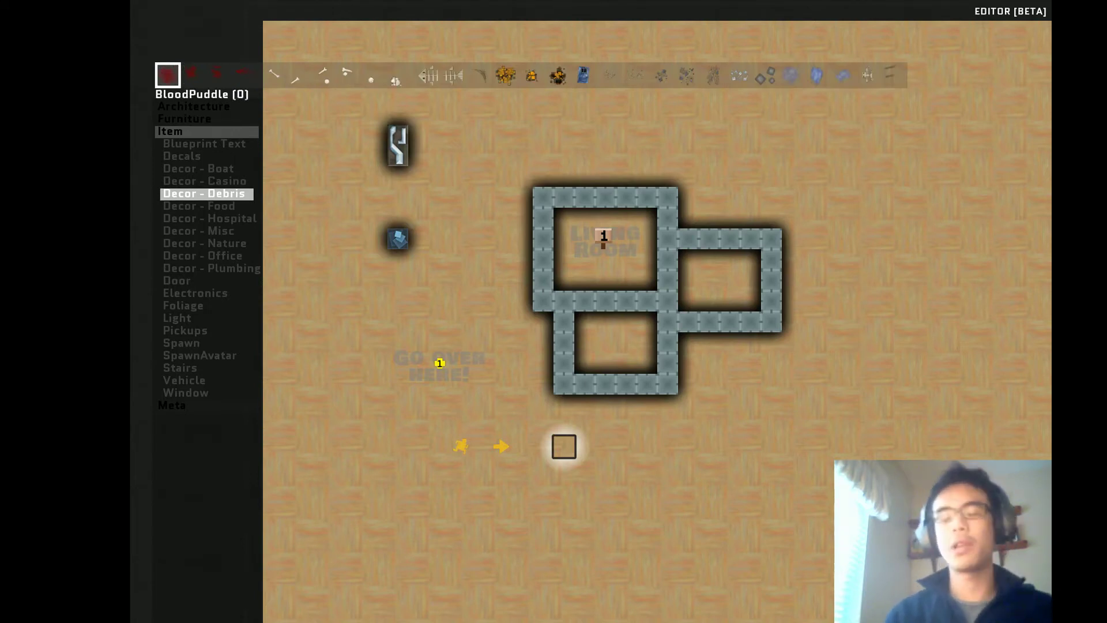
key(Up)
key(Down)
click(584, 446)
- Place CasinoCards from the Decor - Casino category on the floor east of the blood puddle
key(Up)
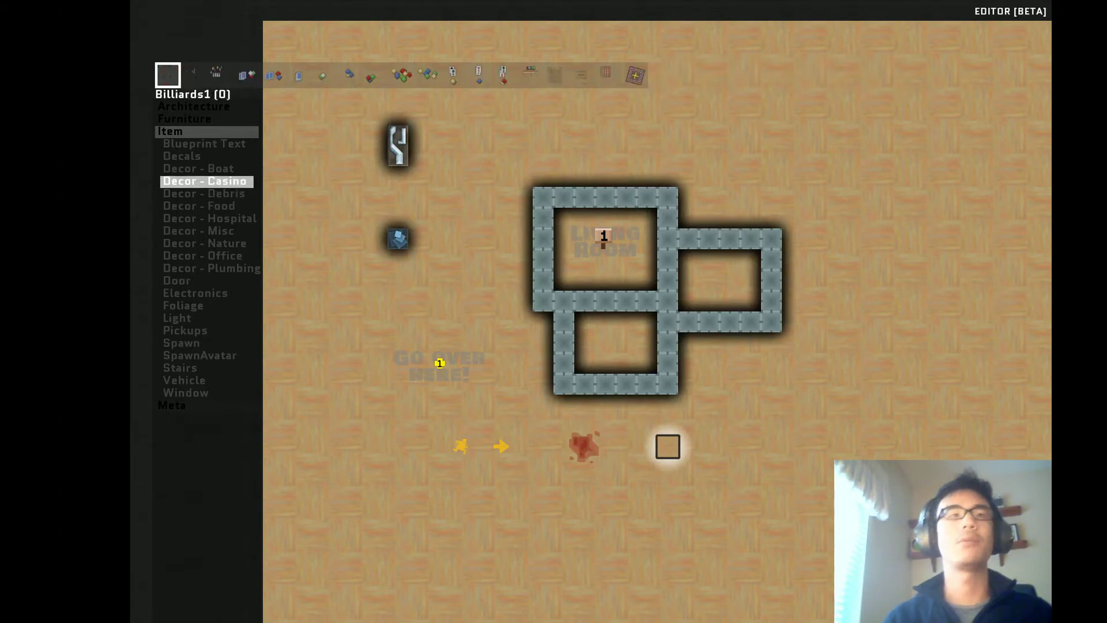
key(Right)
key(Right)
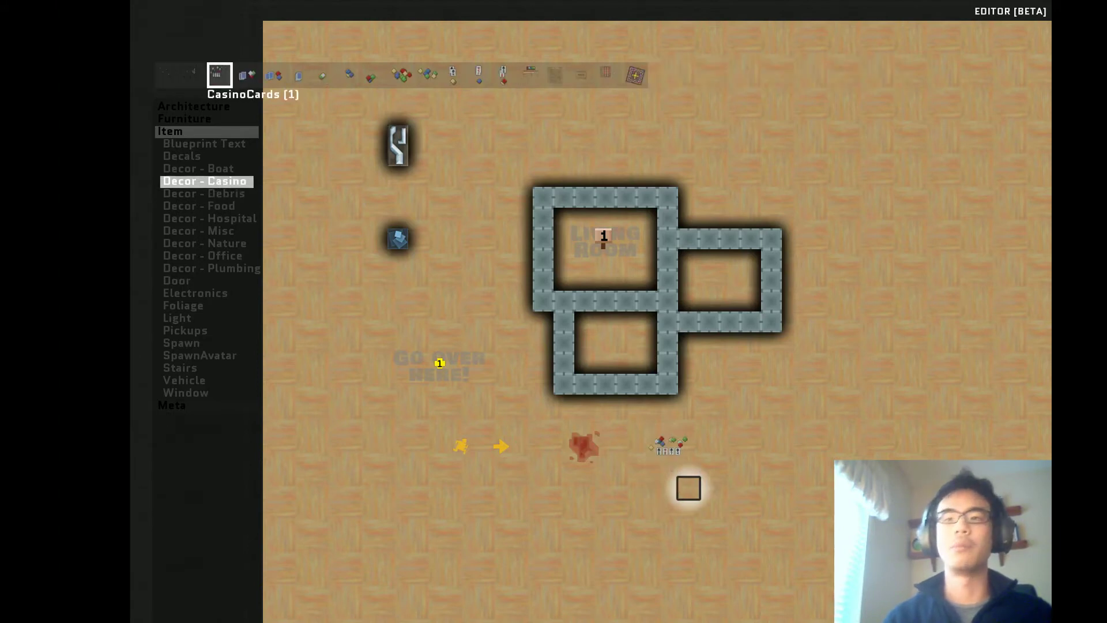
- Place a Bouquet2 from the Decor - Nature category just southeast of the casino cards
key(Down)
key(Down)
key(Down)
key(Down)
key(Down)
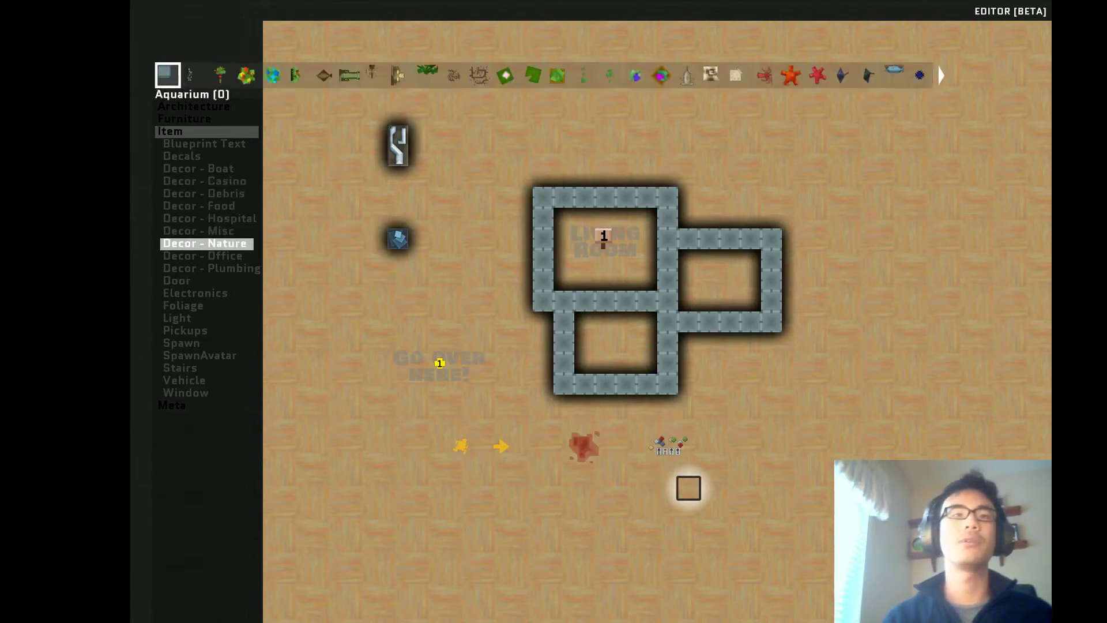
key(Right)
key(Right)
key(Right)
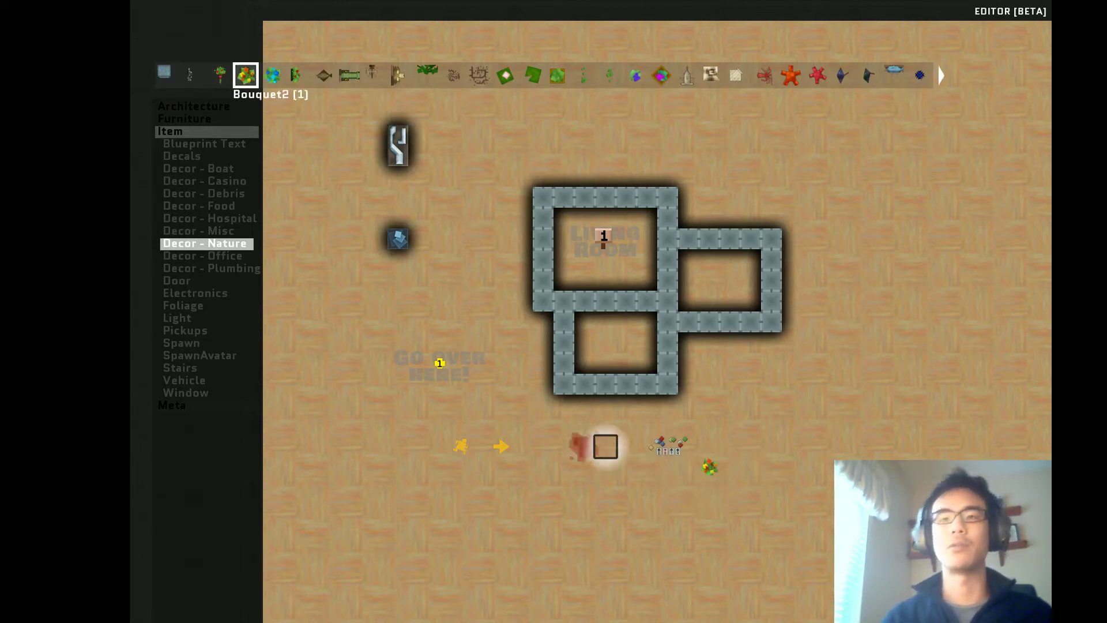
- Browse the neighbouring decor categories and look through the Decor - Hospital items up to the HeartMonitor
key(Down)
key(Up)
key(Up)
key(Up)
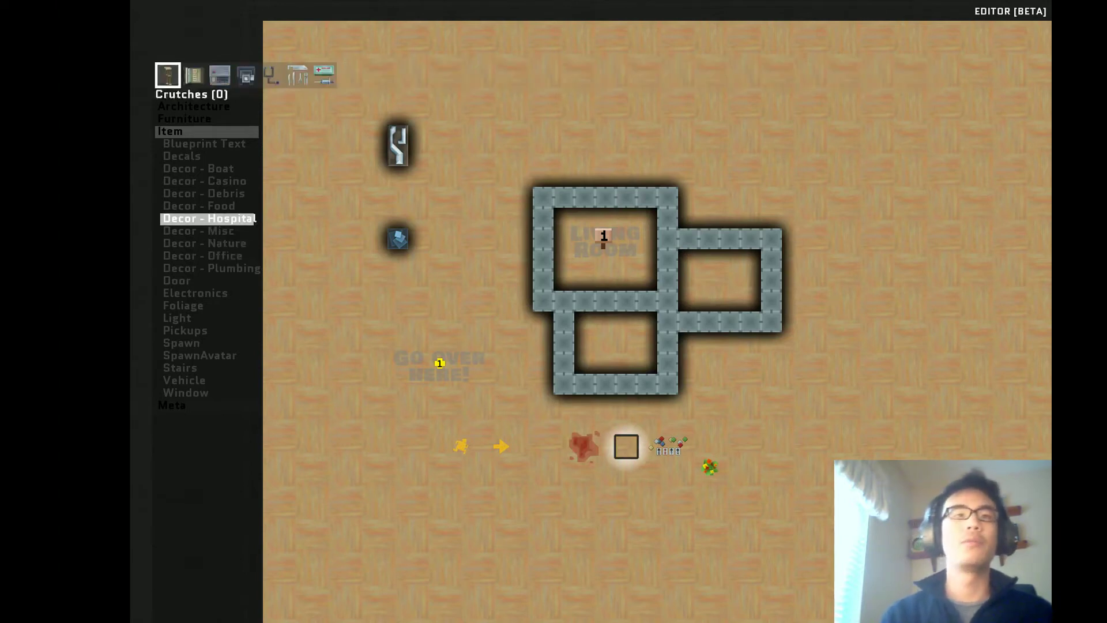
key(Up)
key(Down)
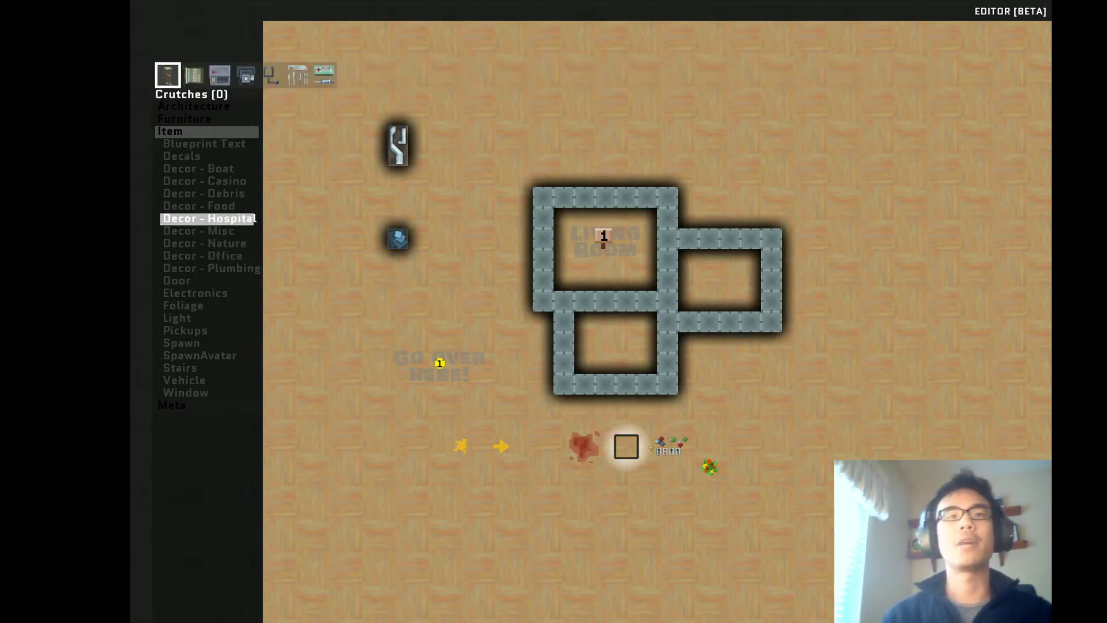
key(Down)
key(Up)
key(Right)
key(Right)
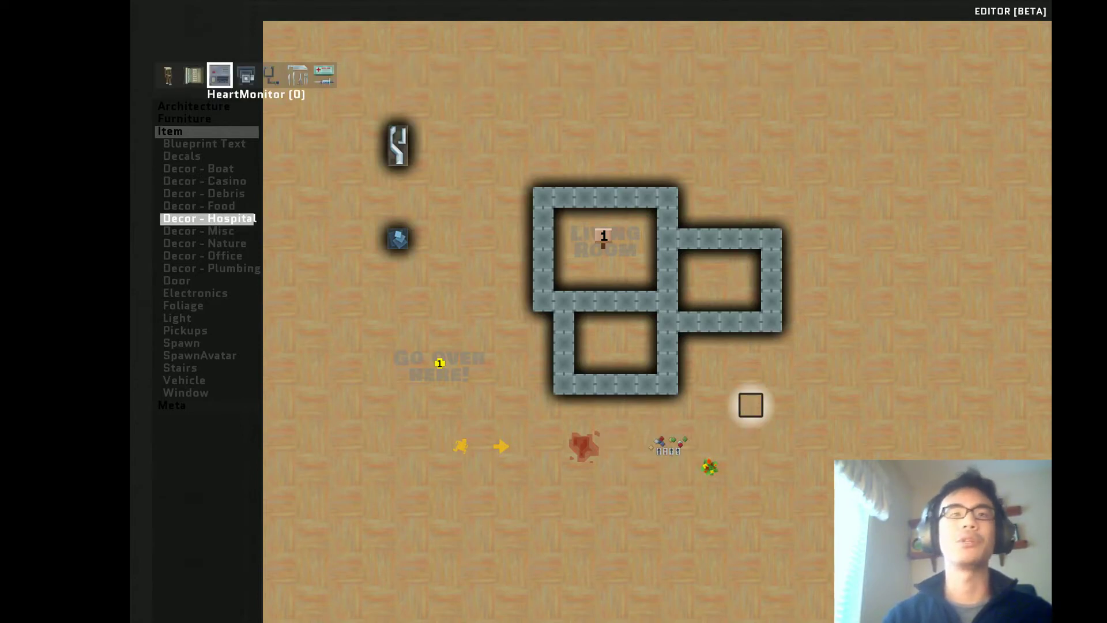
- Place an Oven from the Decor - Food category on the floor southeast of the building, above the bouquet
key(Up)
key(Up)
key(Down)
key(Right)
key(Right)
key(Right)
key(Right)
key(Right)
key(Right)
key(Right)
key(Right)
key(Right)
key(Right)
key(Right)
key(Right)
key(Right)
key(Right)
key(Right)
key(Right)
key(Right)
key(Right)
key(Right)
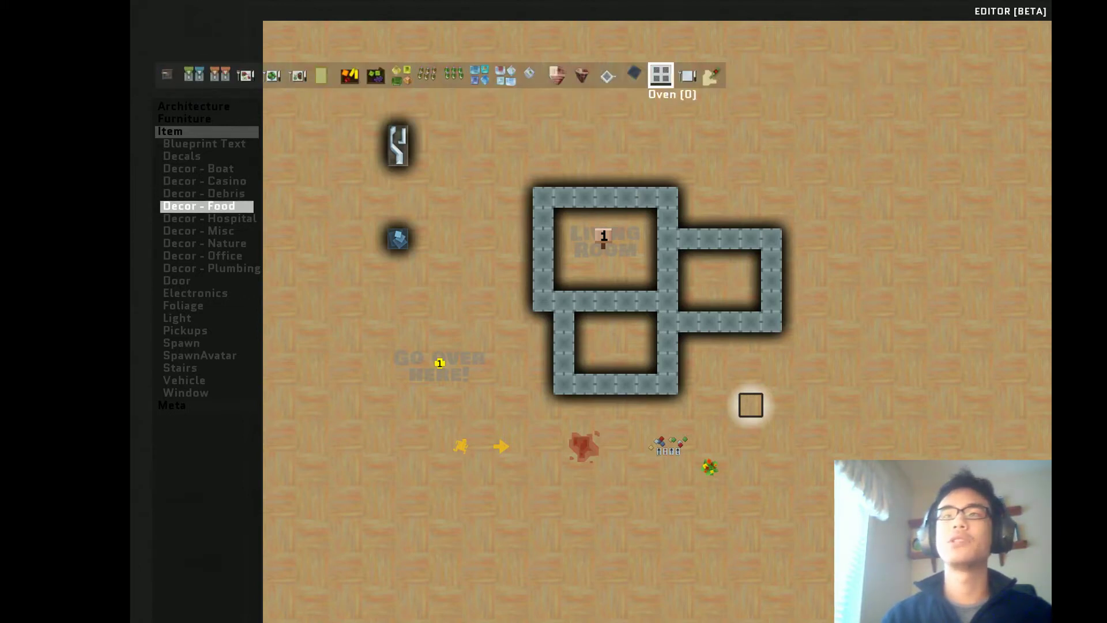
click(751, 404)
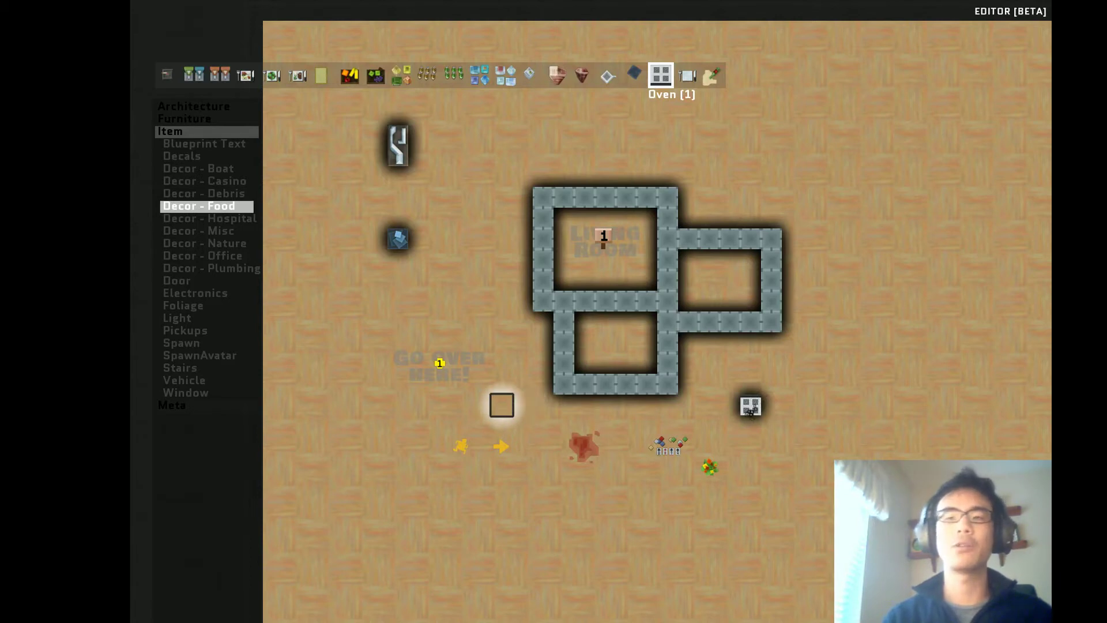
- Place a GrandfatherClock from the Decor - Misc category on the floor just east of the oven
scroll(501, 405, up, 19)
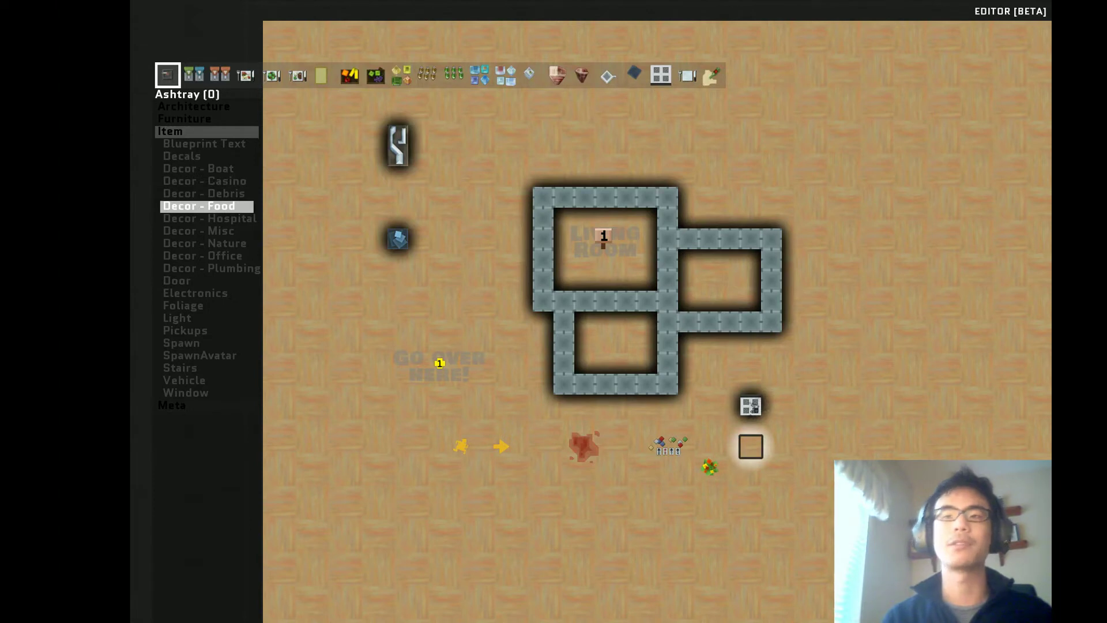
key(Down)
key(Down)
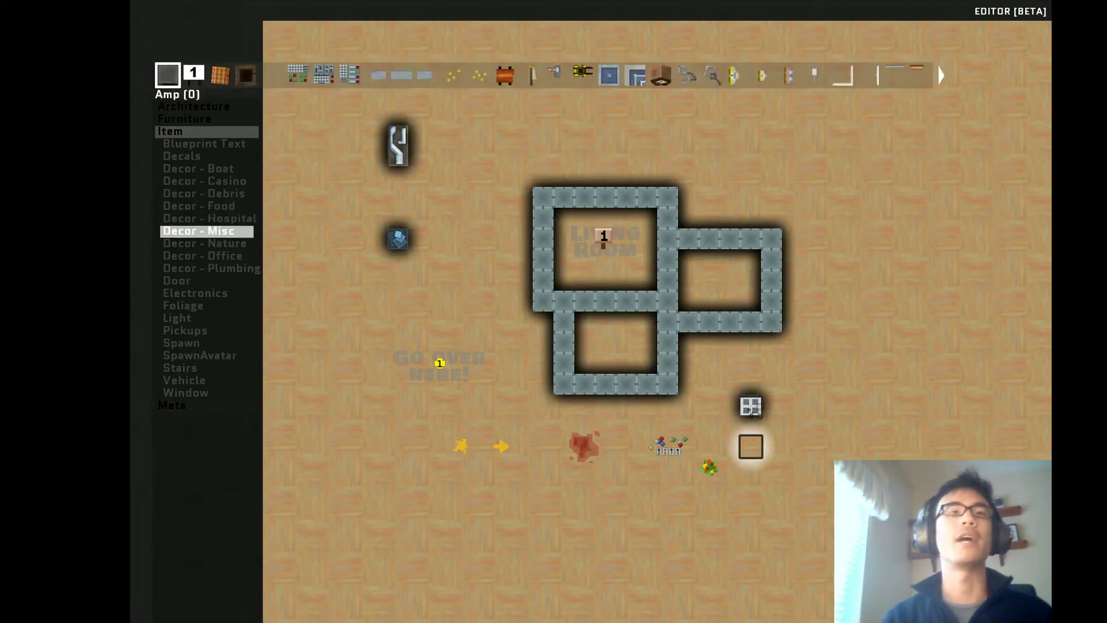
key(Down)
key(Up)
key(Right)
key(Right)
key(Right)
key(Right)
key(Right)
key(Right)
key(Right)
key(Right)
key(Right)
key(Right)
key(Right)
key(Right)
key(Right)
key(Right)
key(Right)
key(Right)
key(Right)
key(Right)
key(Right)
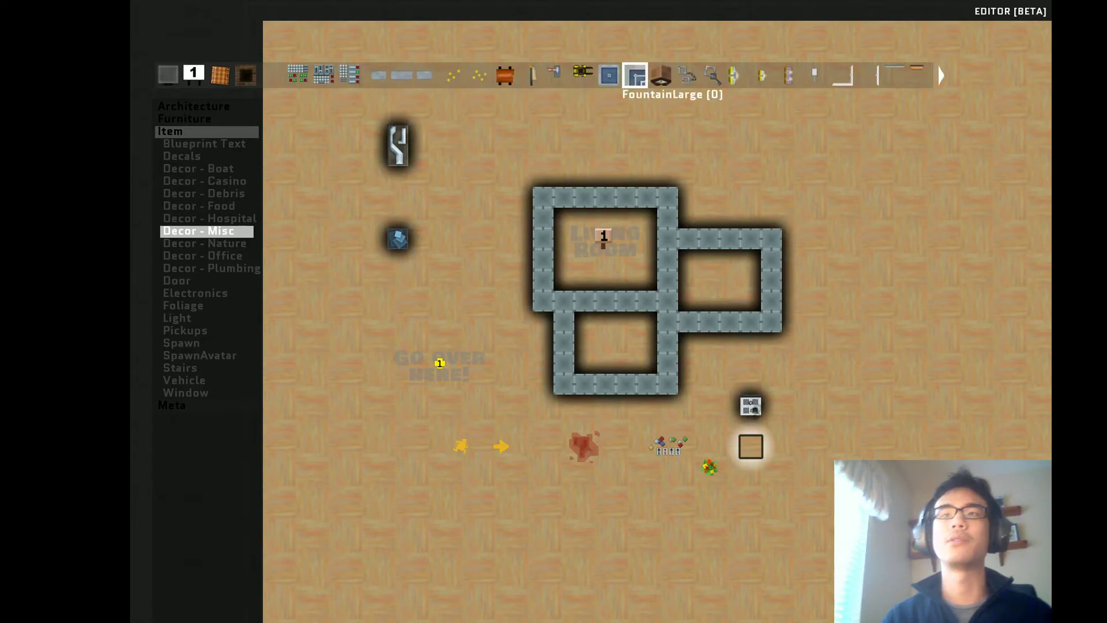
click(812, 404)
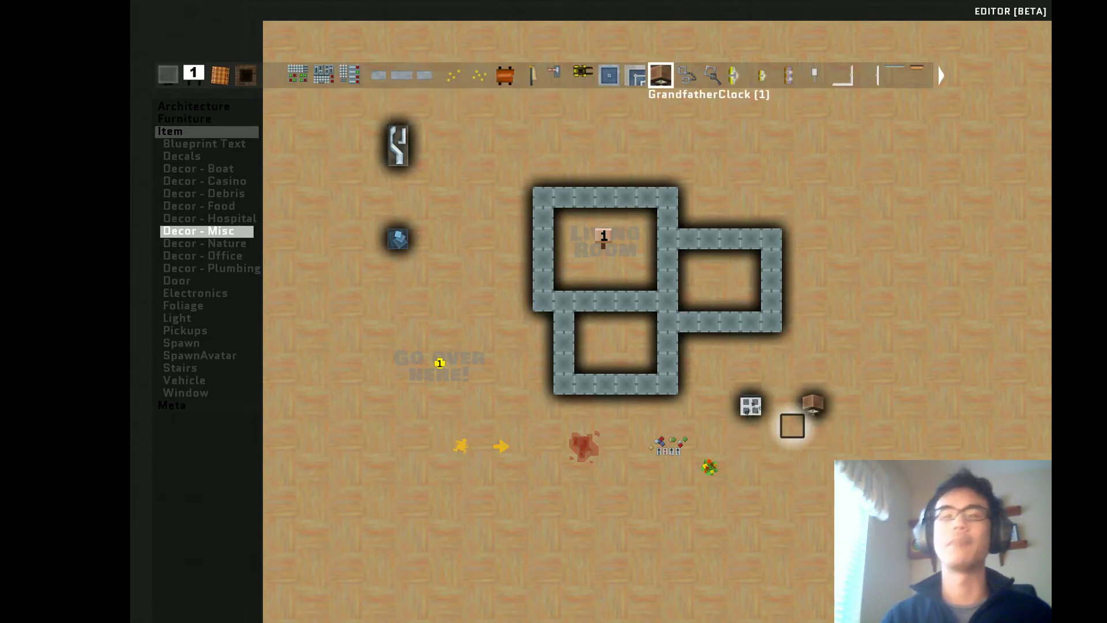
- Place a FrenchDoor from the Door category on the floor just west of the building's lower room
key(Down)
key(Down)
key(Down)
key(Down)
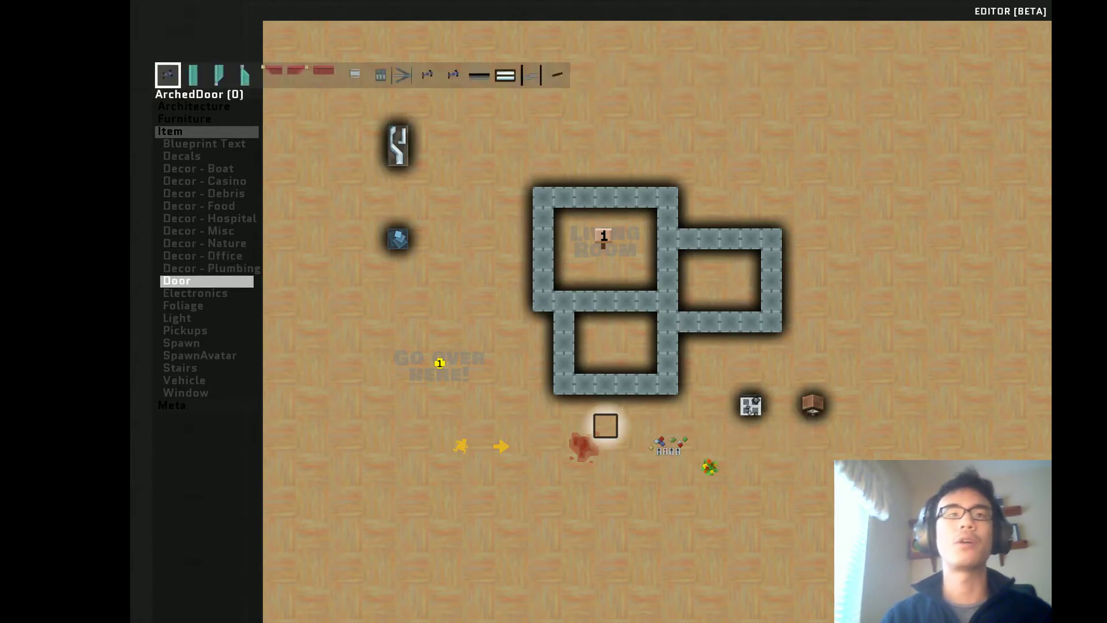
key(Right)
key(Right)
key(Right)
key(Right)
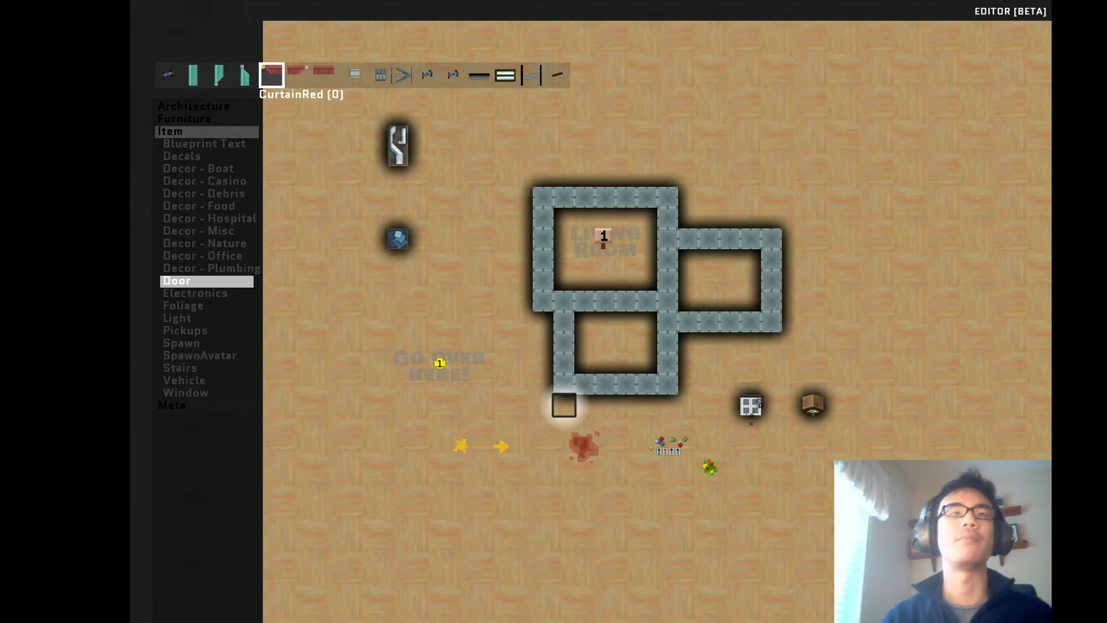
key(Right)
key(Right)
key(Right)
key(Right)
key(Left)
key(Right)
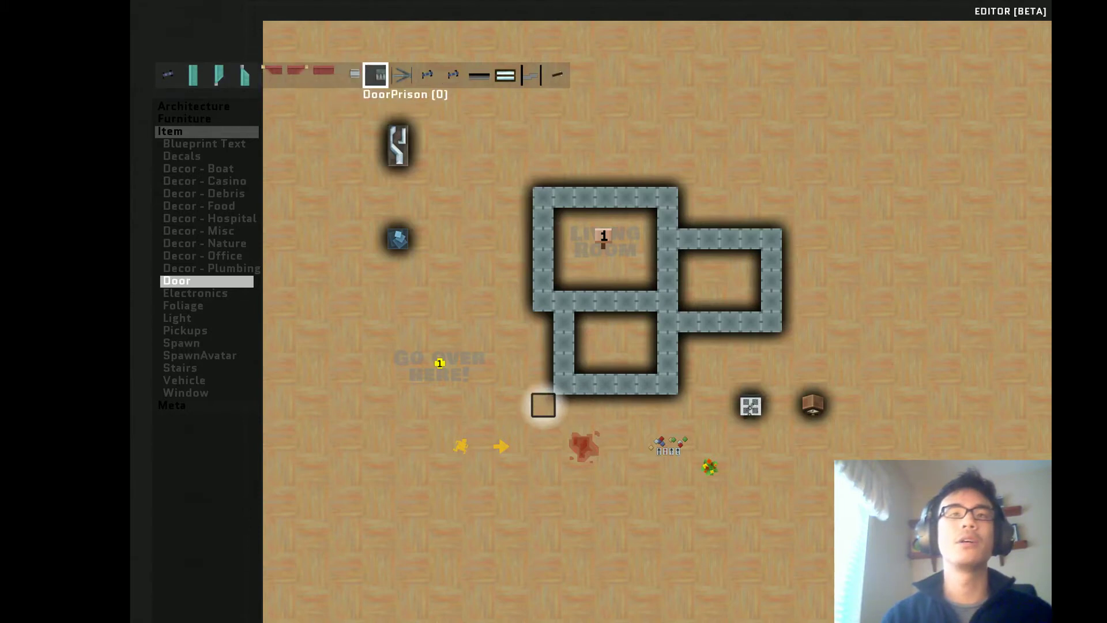
key(Right)
key(Right)
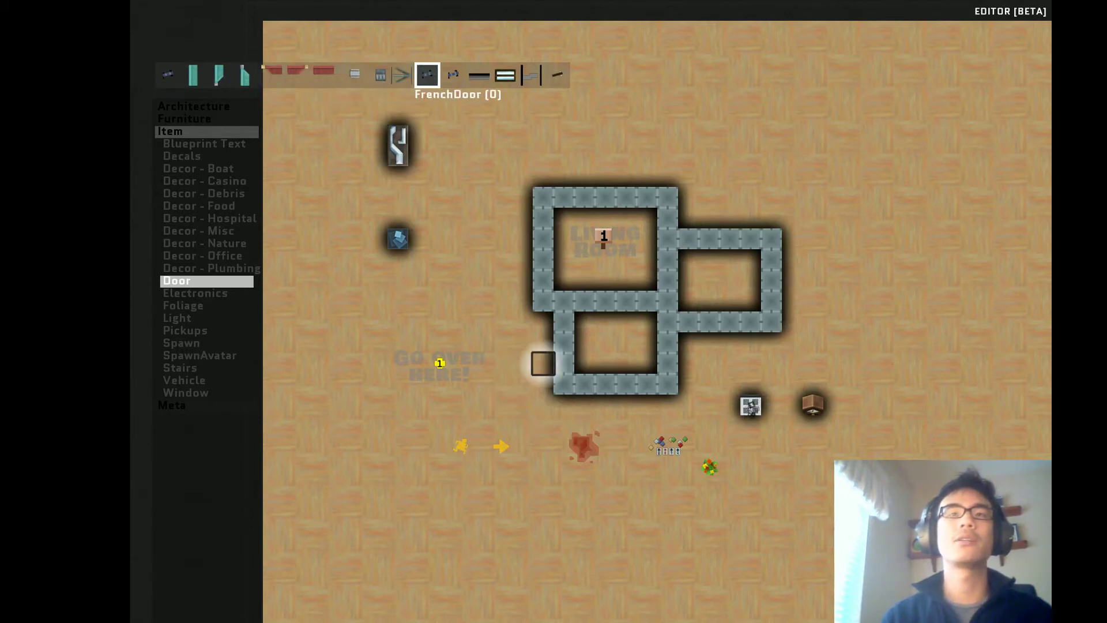
- Place an UnlockedDoor on the floor directly below the French door
key(Right)
key(Right)
key(Right)
key(Right)
key(Right)
click(522, 406)
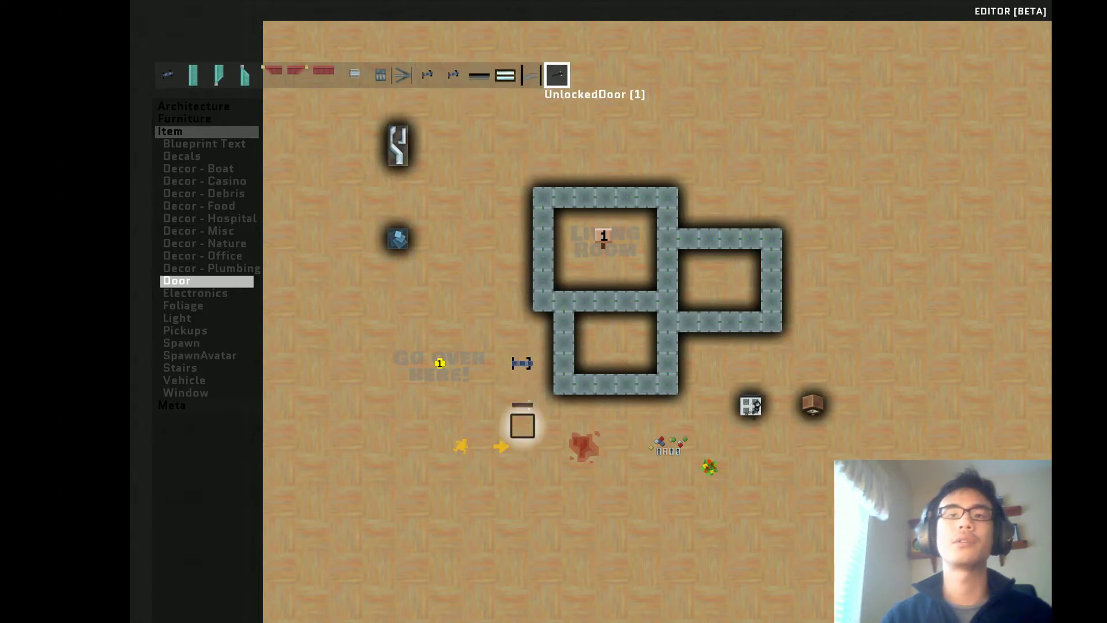
- Place a SecurityDoor directly below the unlocked door, beside the yellow arrow decal
key(Left)
click(523, 447)
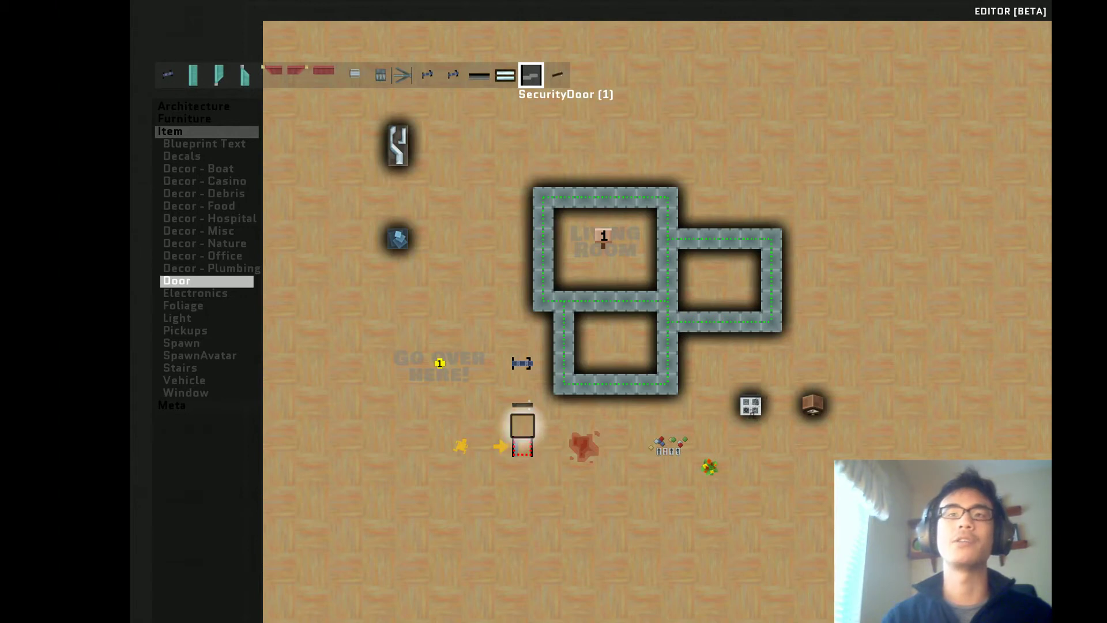
key(Left)
key(Left)
key(Left)
key(Left)
key(Left)
key(Left)
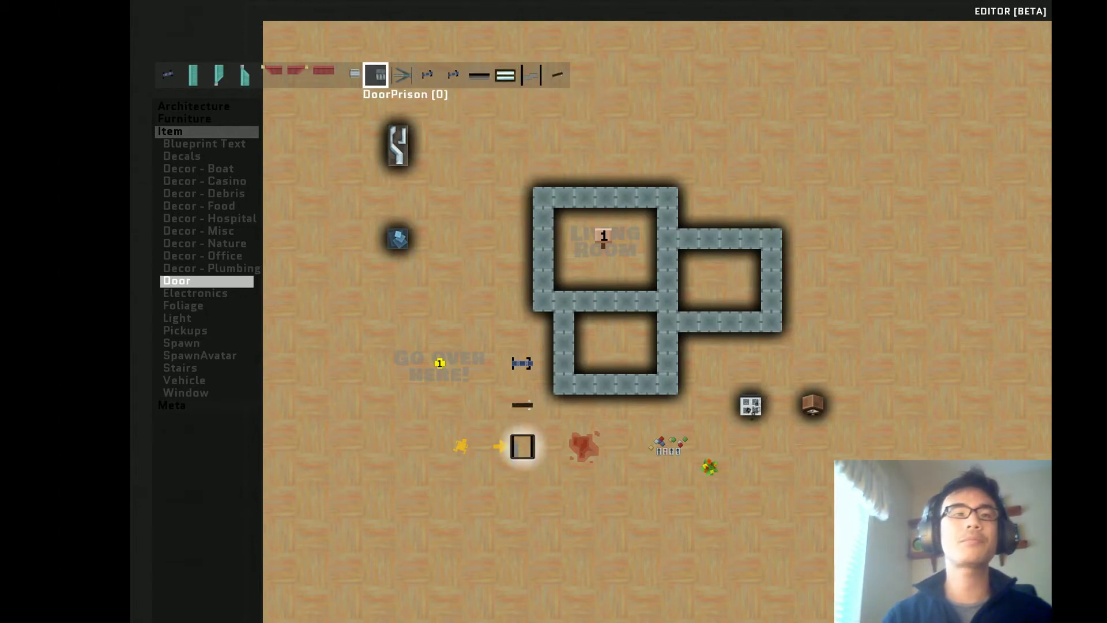
- Place an Alarm from the Electronics category southeast of the security door, just below the blood decal
key(Down)
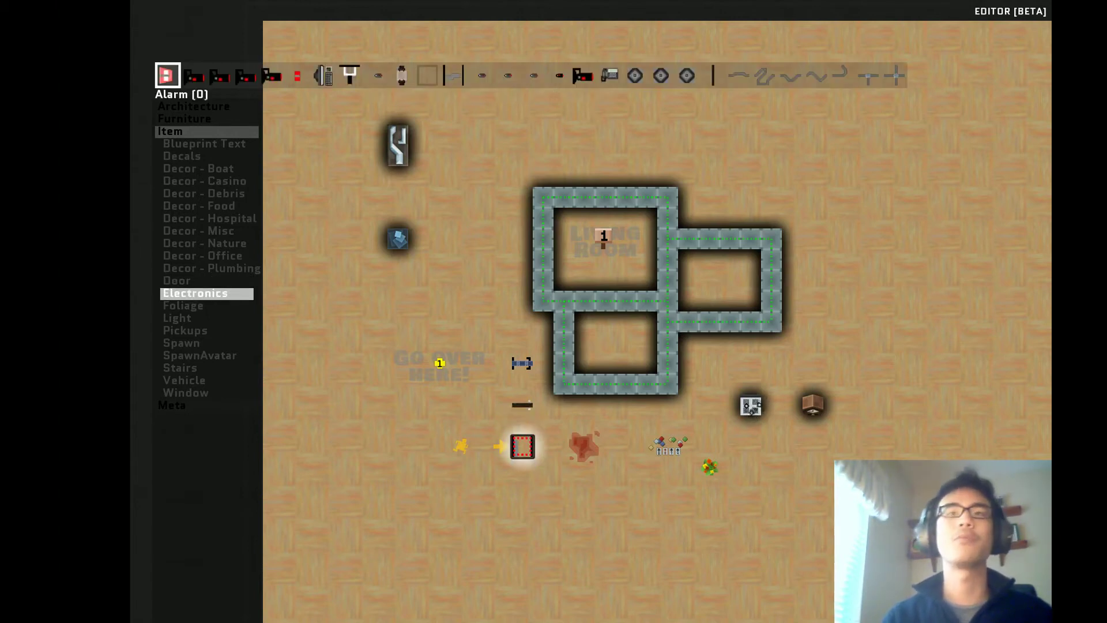
key(s)
key(s)
key(a)
key(d)
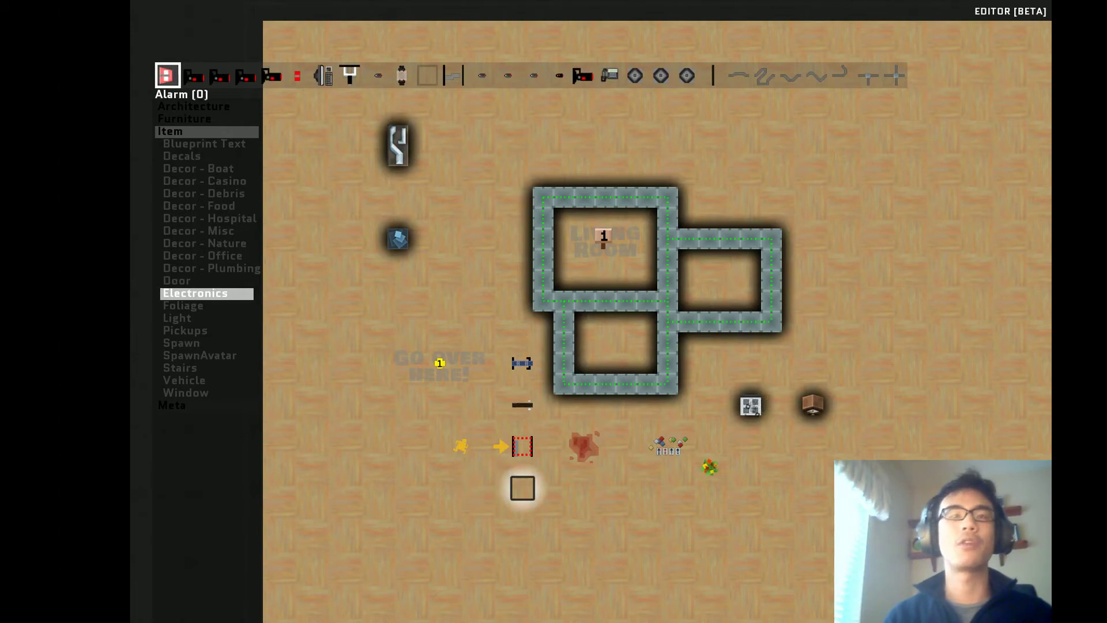
key(d)
key(d)
key(w)
key(space)
- Place a BLink Laser 1 on the floor southwest of the alarm, below the security door
key(s)
key(a)
key(w)
key(s)
key(Right)
key(a)
key(space)
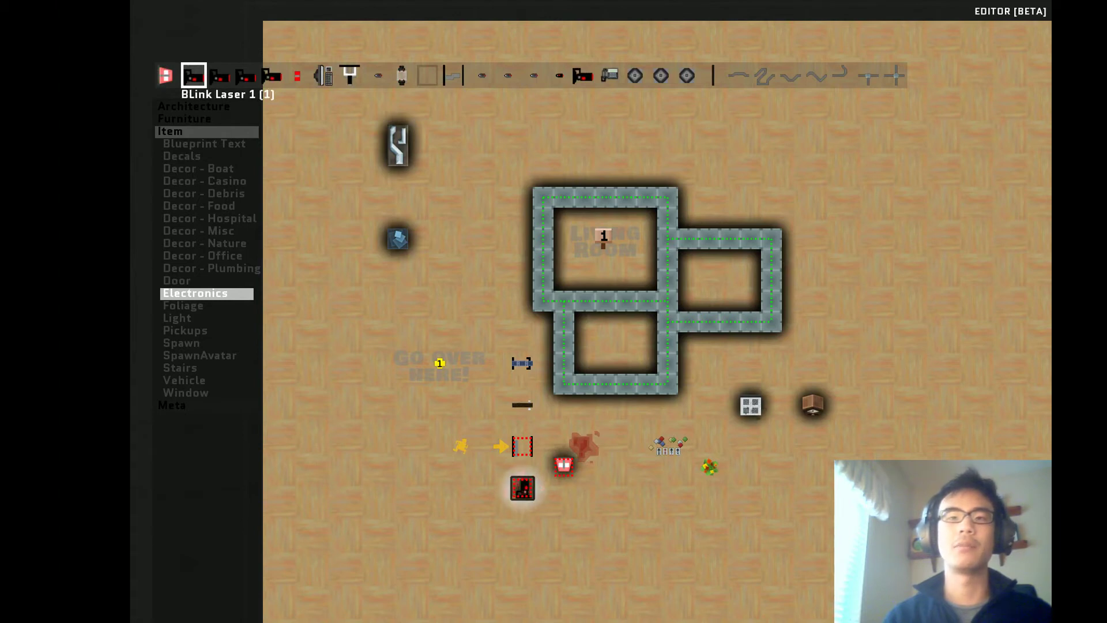
- Replace the laser below the security door with the computer item from the Electronics category
key(Right)
key(Right)
key(Right)
key(Right)
key(Right)
key(space)
- Place the camera item in the northeast inner corner of the building's lower room
key(a)
key(Right)
key(d)
key(d)
key(d)
key(d)
key(d)
key(d)
key(d)
key(w)
key(w)
key(w)
key(w)
key(w)
key(w)
key(w)
key(w)
key(space)
- Place a ScanDoor on the open floor west of the building, above the "GO OVER HERE!" text
key(Right)
key(a)
key(a)
key(Right)
key(Right)
key(Right)
key(space)
key(s)
key(a)
key(a)
key(w)
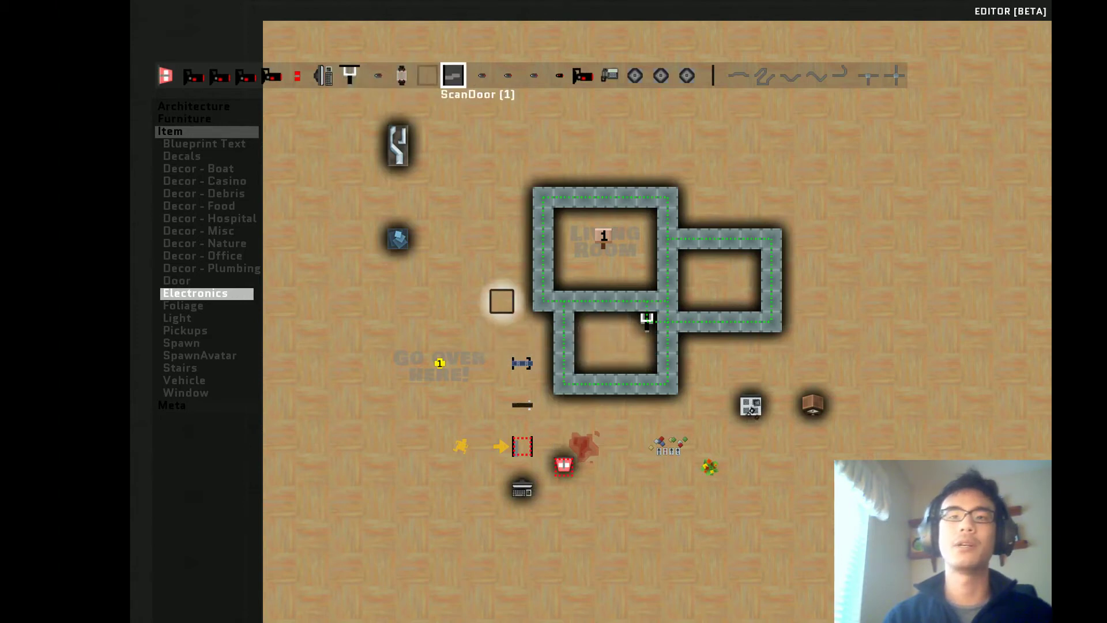
key(a)
key(space)
- Place the electronics item listed after Stationary Laser on the floor just northwest of the scan door
key(Right)
key(Right)
key(Right)
key(Right)
key(Right)
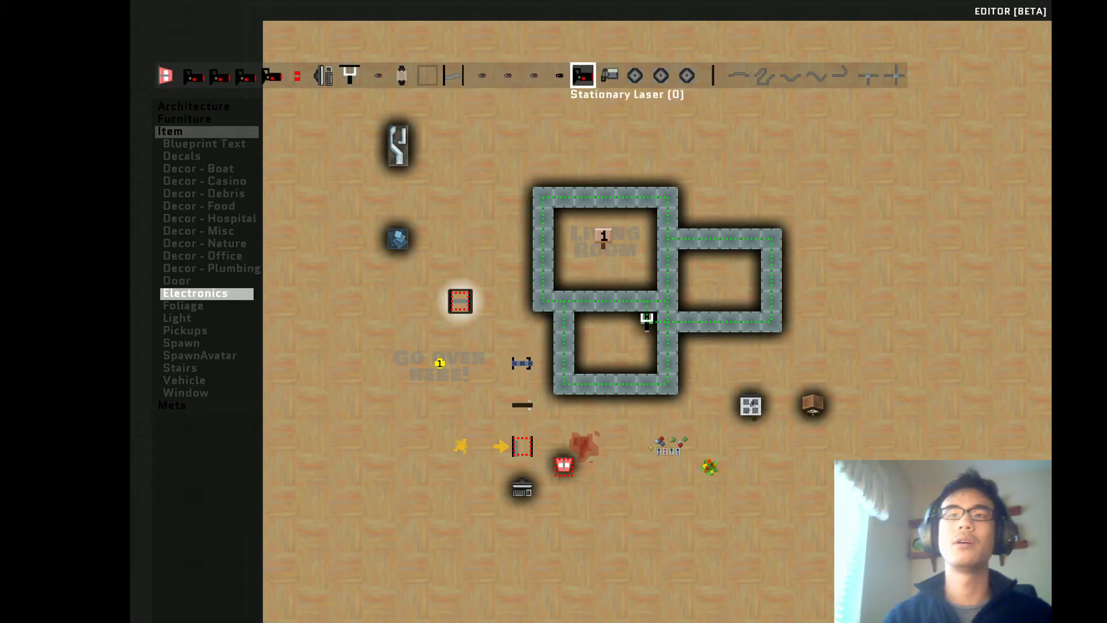
key(Right)
key(a)
key(w)
key(w)
key(space)
- Place a Turret Machine Gun between the new electronics item and the building, and delete it again
key(Right)
key(d)
key(d)
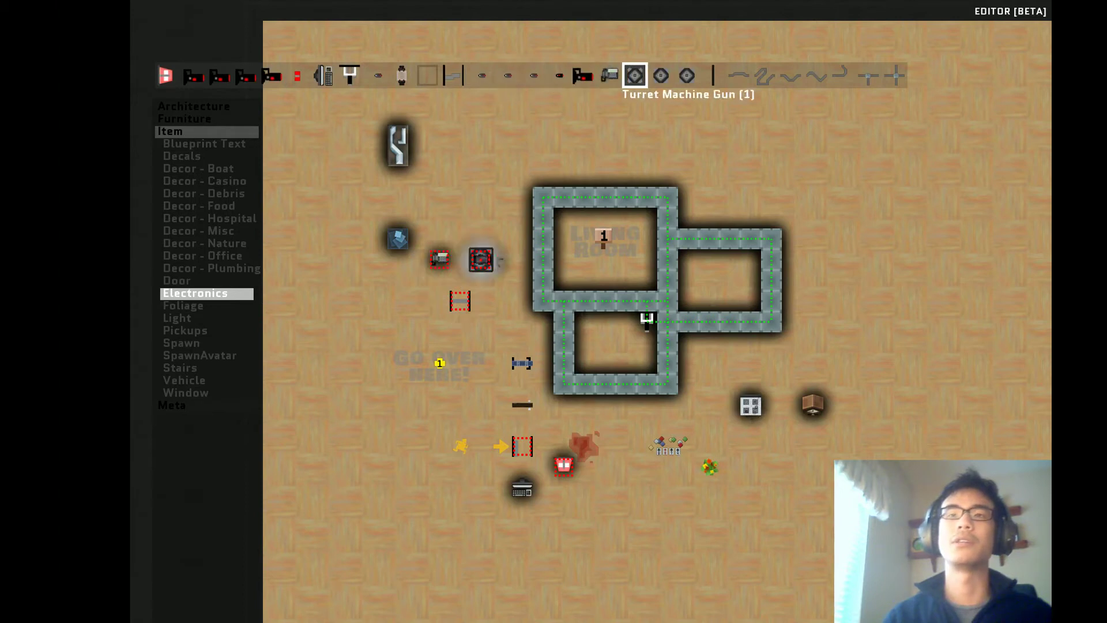
key(space)
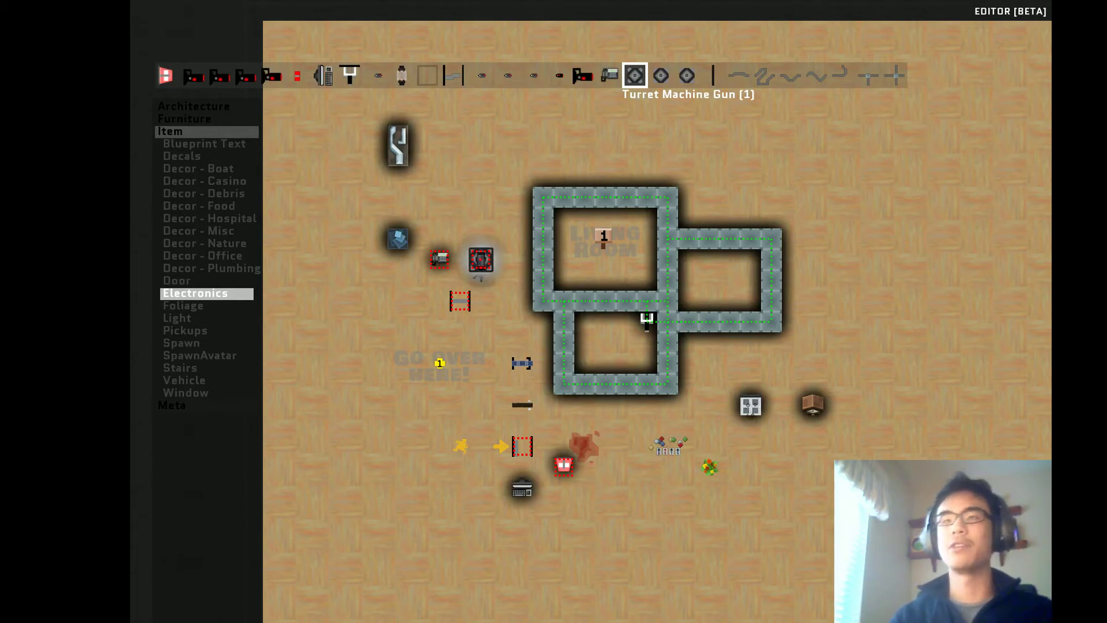
key(Delete)
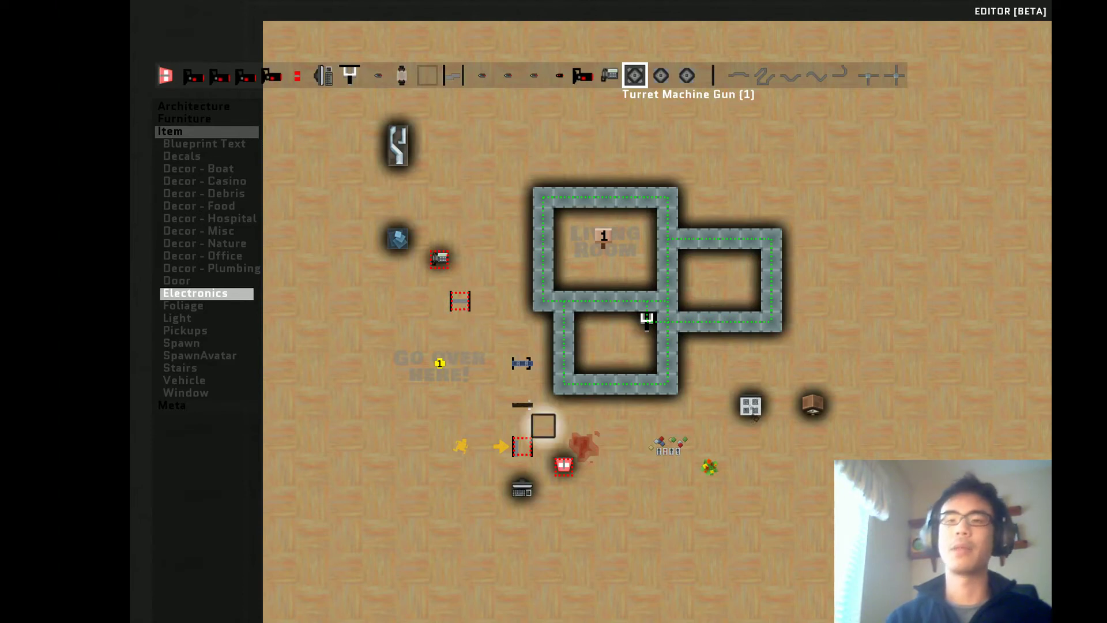
- Place a Shrub from the Foliage category on the floor southwest of the "GO OVER HERE!" text
scroll(585, 467, down, 15)
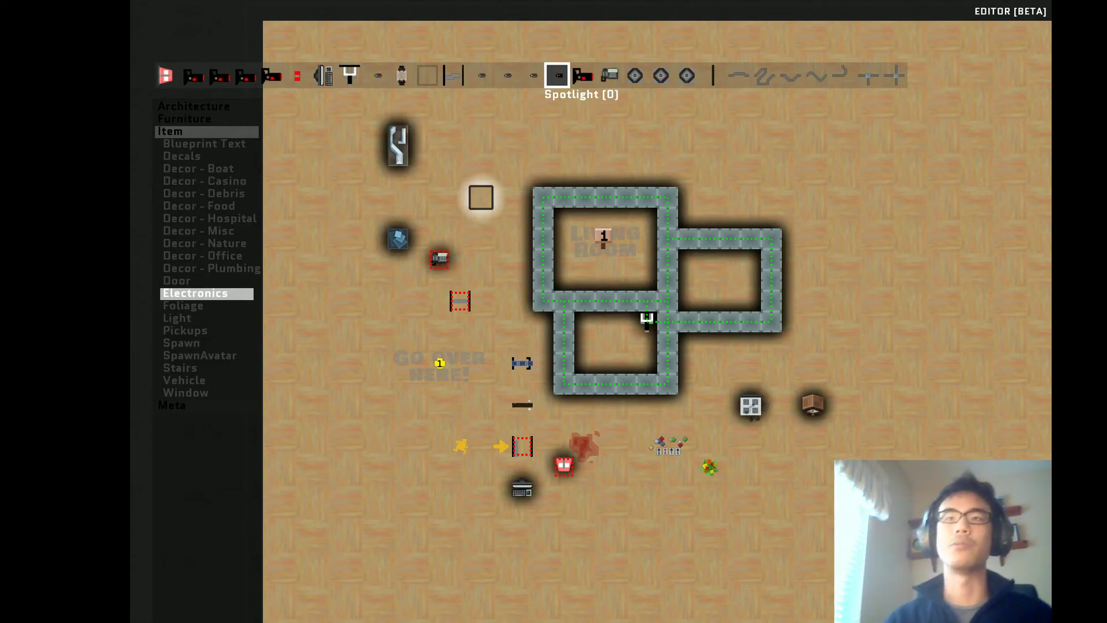
key(Down)
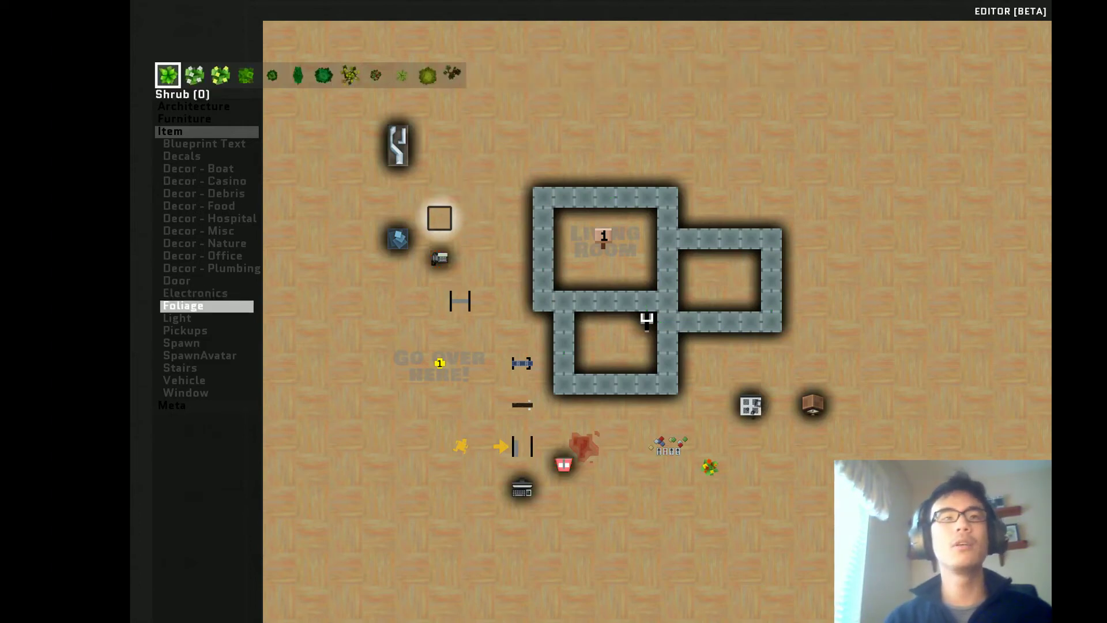
click(356, 404)
- Place a Tree2 from the Foliage category on the floor directly above the shrub
key(Right)
key(Right)
key(Right)
key(Right)
key(Right)
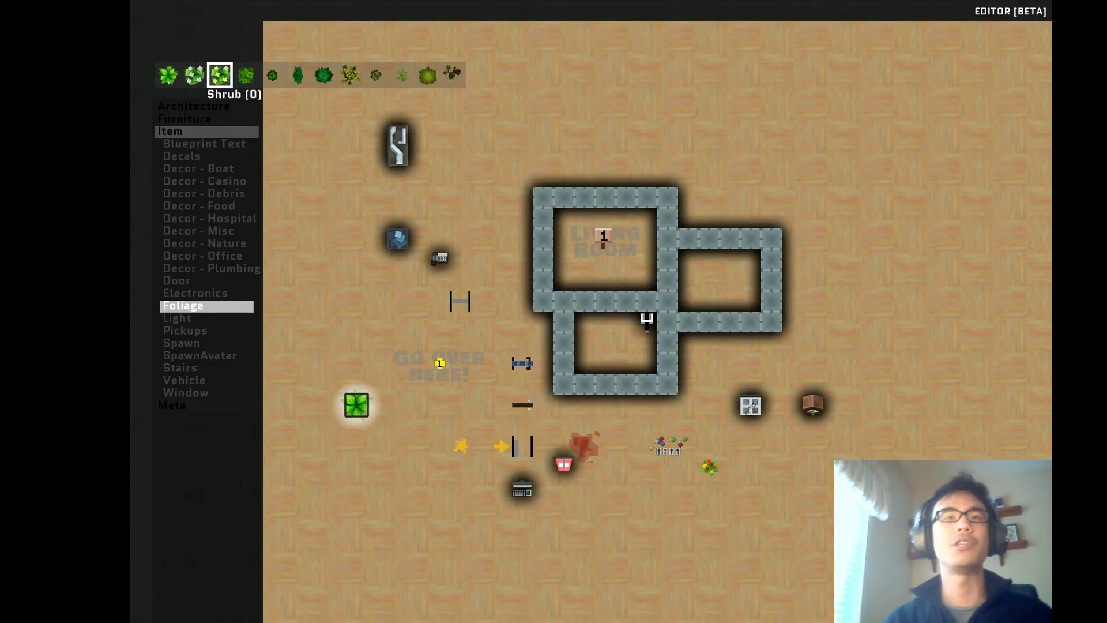
key(Right)
key(Right)
click(356, 320)
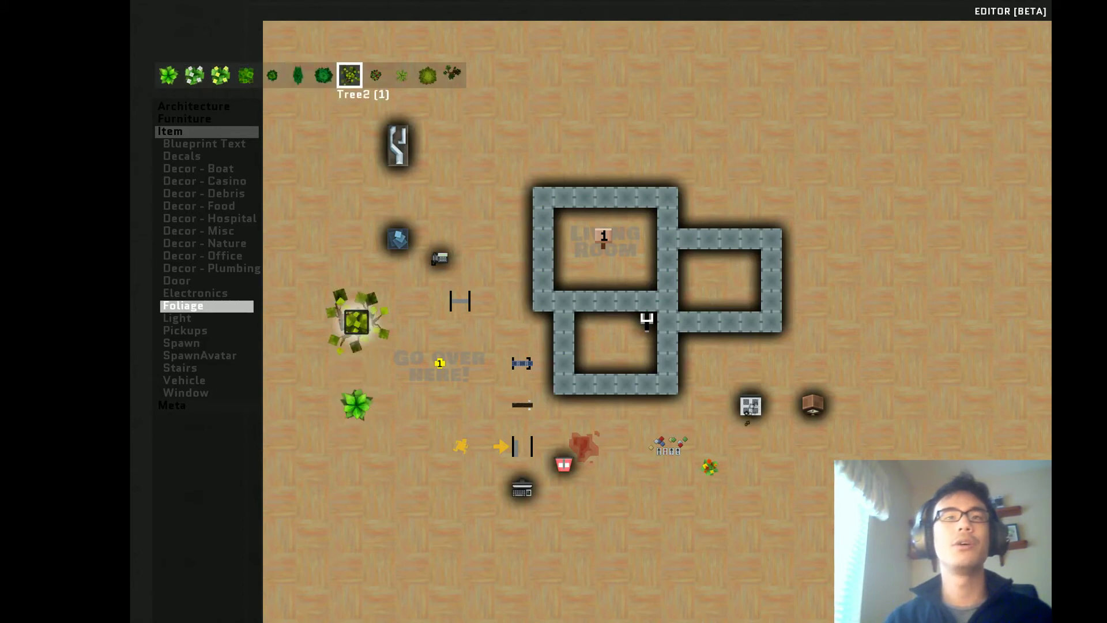
- Place a LightDesk2 from the Light category just west of the yellow running-figure decal
key(Down)
key(Right)
key(Right)
key(Right)
key(Right)
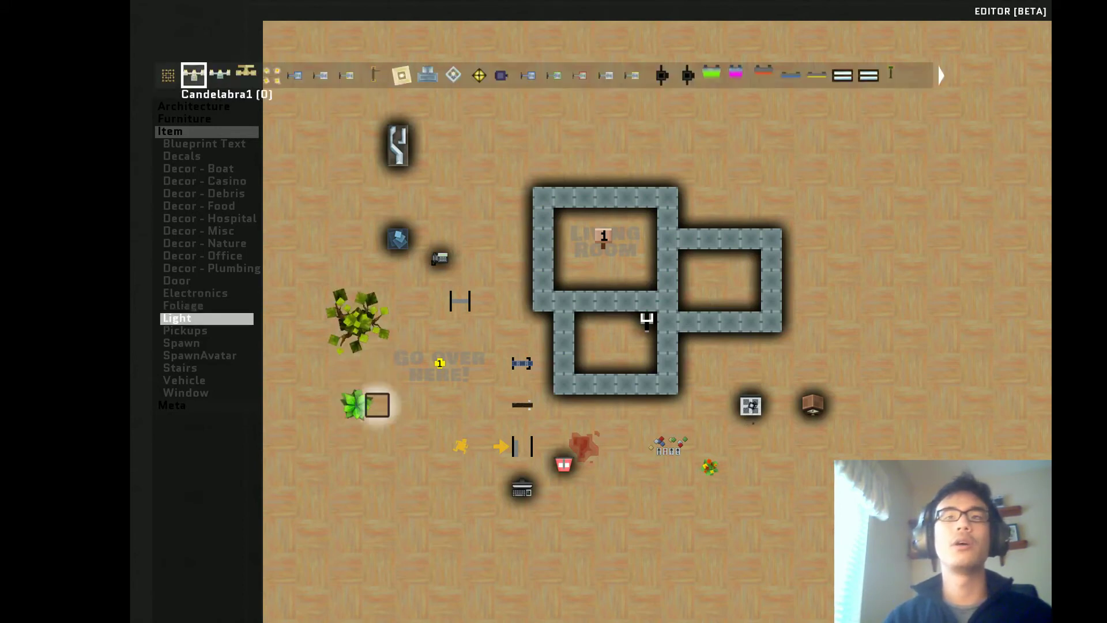
key(Right)
key(Right)
key(Right)
key(Right)
key(Right)
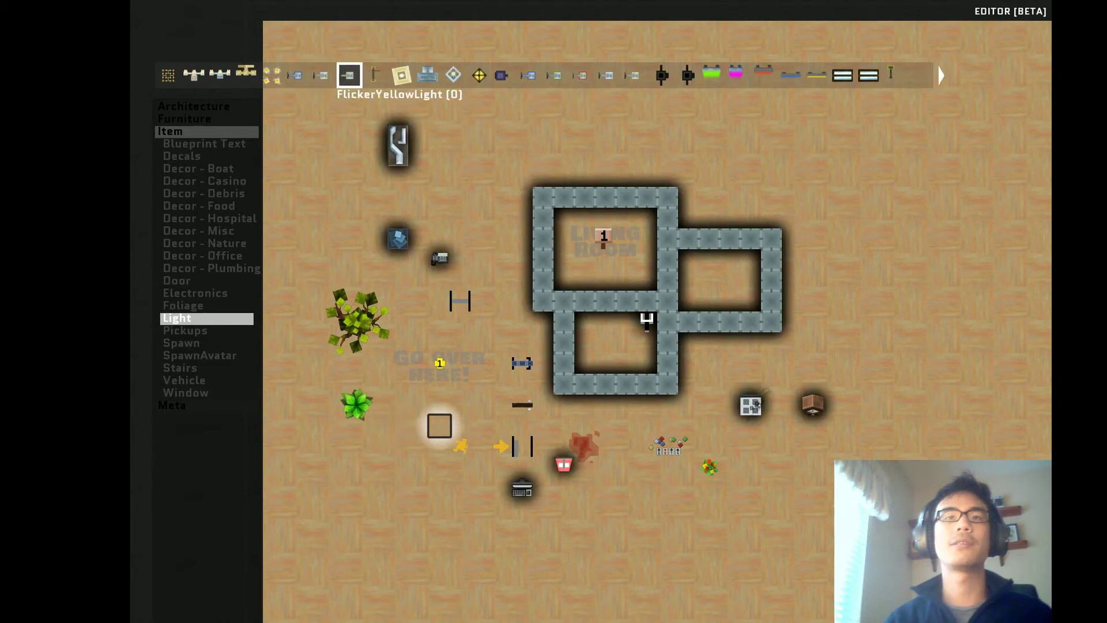
key(Right)
click(419, 447)
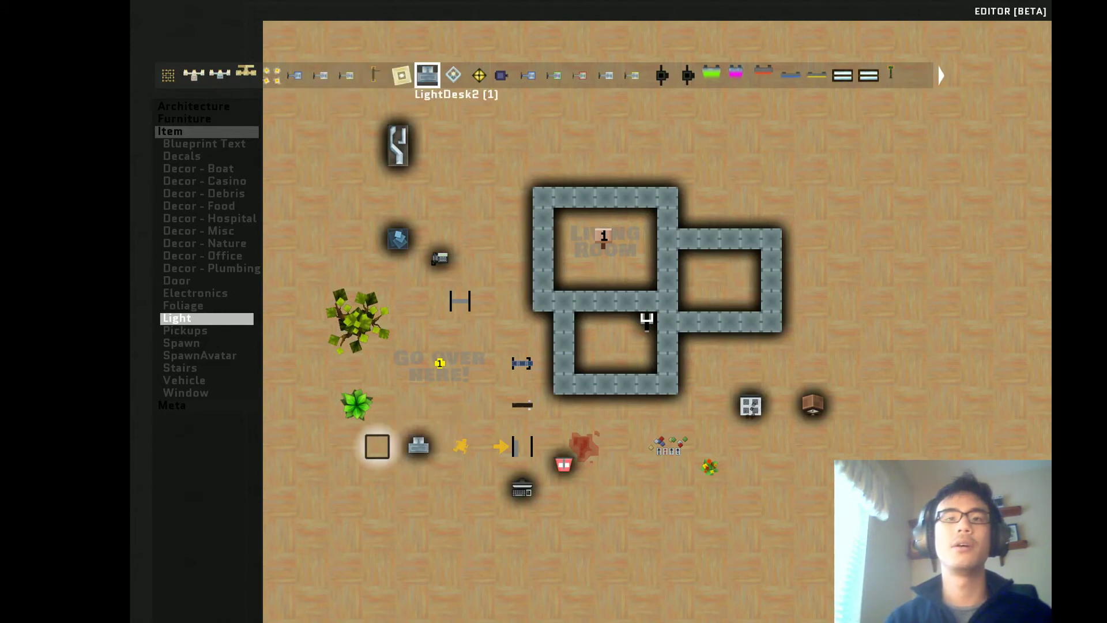
- Place a FlickerWhiteLight against the outer south wall of the building's lower room
key(Left)
key(Left)
key(Left)
key(Left)
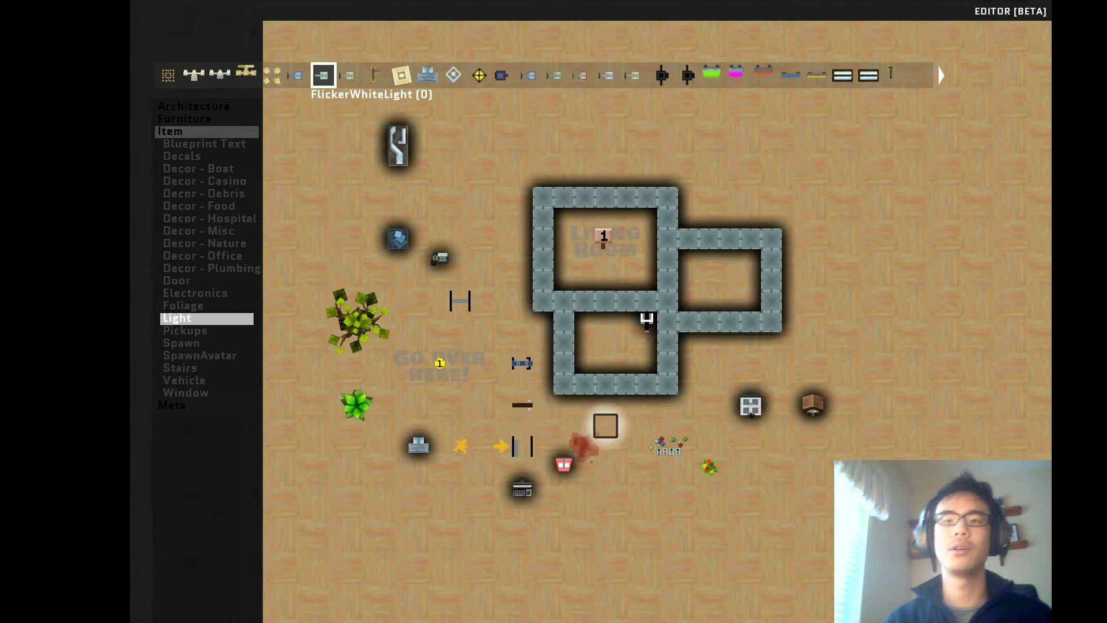
- Place a Backpack - C4 and the next two backpacks from the Pickups category in a cluster west of the upper room
key(Down)
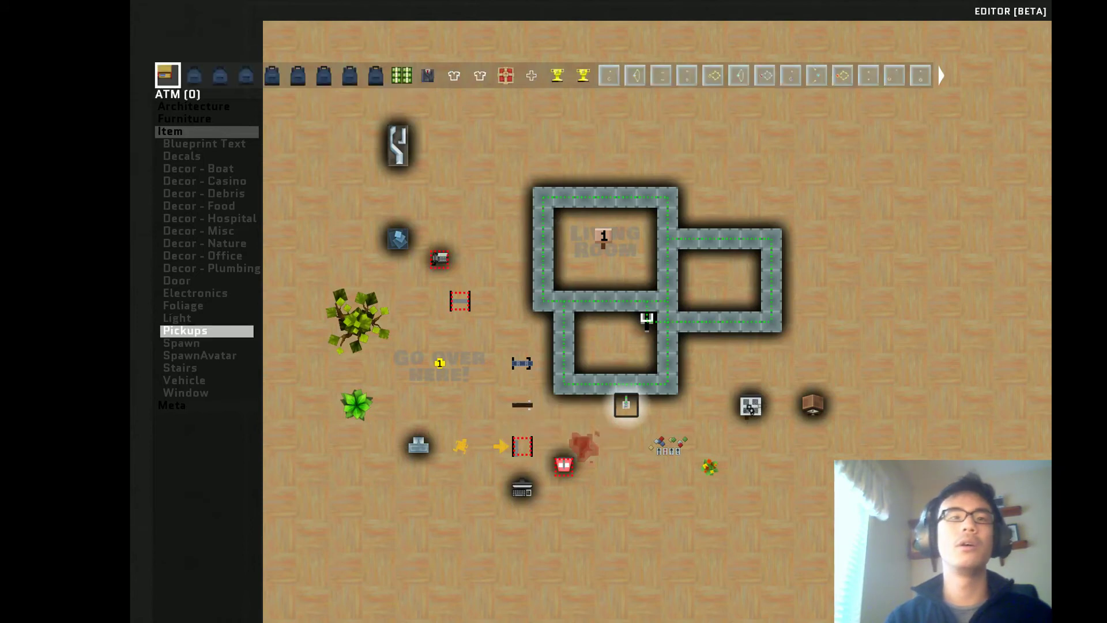
key(Right)
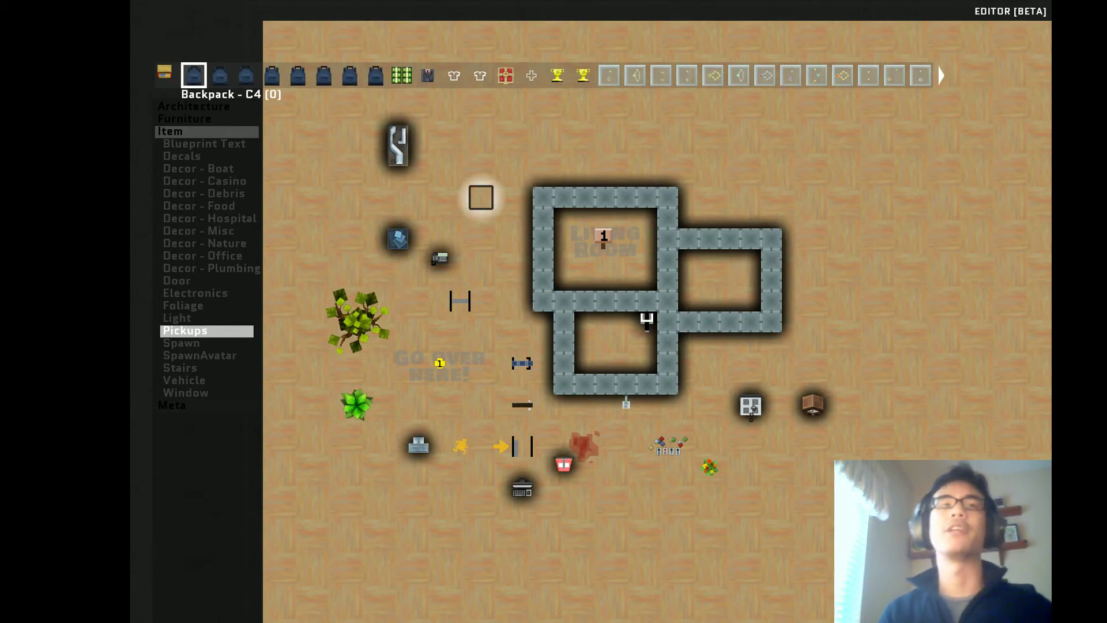
key(space)
key(w)
key(Right)
key(space)
key(a)
key(Right)
key(space)
- Place the green striped pickup on the floor southwest of the backpacks
key(s)
key(Right)
key(Right)
key(Right)
key(Right)
key(Right)
key(Right)
key(a)
key(space)
- Place the suit disguise pickup just below the backpacks, southeast of the green striped pickup
key(d)
key(s)
key(Right)
key(space)
- Place a Goal_Artifact pickup west of the upper room near the vertical door, replacing a misplaced first copy
key(d)
key(d)
key(d)
key(s)
key(s)
key(s)
key(Right)
key(Right)
key(Right)
key(Right)
key(Right)
key(Right)
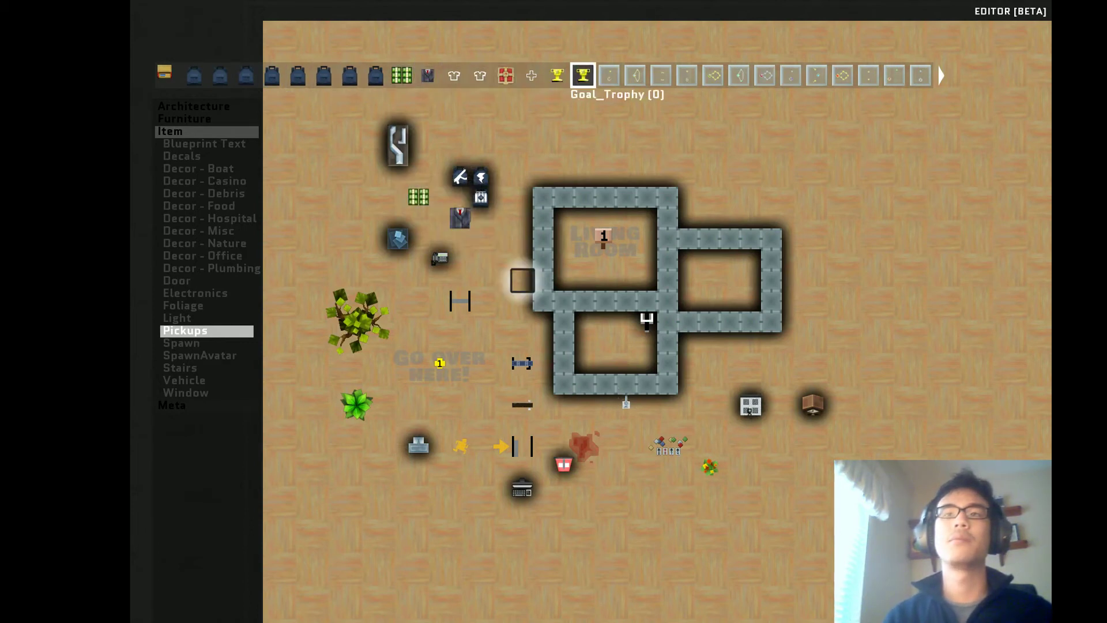
key(s)
key(Left)
key(space)
key(s)
key(a)
key(w)
key(d)
key(d)
key(a)
key(Delete)
key(a)
key(a)
key(w)
key(space)
- Place a second Goal_Artifact directly south of the first, below the GO OVER HERE! text
key(s)
key(s)
key(s)
key(s)
key(s)
key(s)
key(space)
key(a)
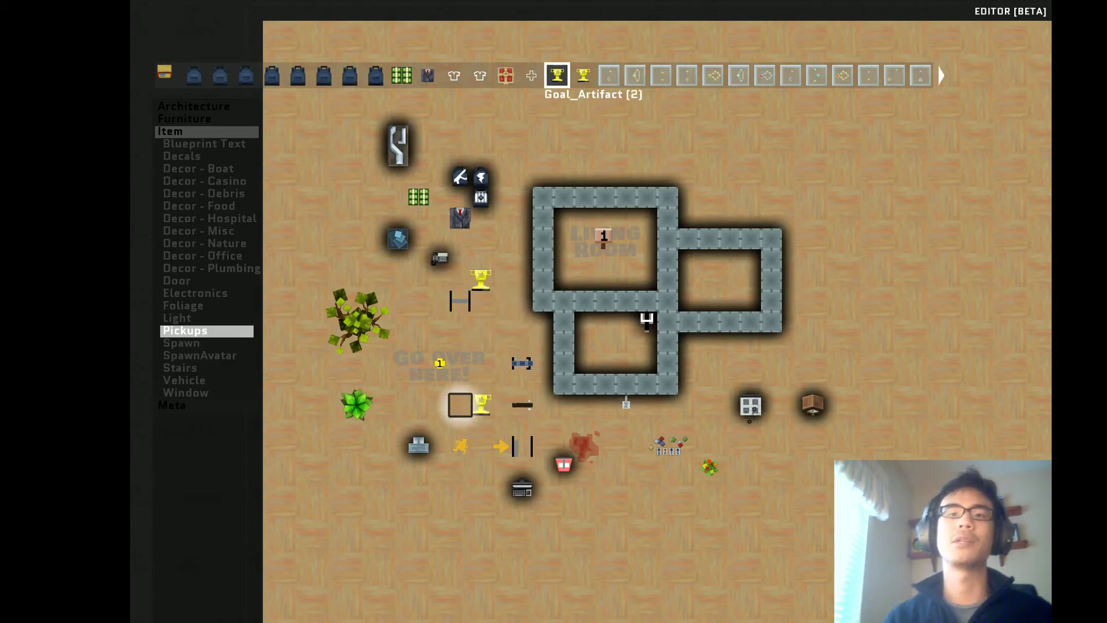
- Place the dark safe, the last item in the Pickups category, on the floor south of the orange decals
key(a)
key(s)
key(s)
key(s)
key(s)
key(s)
key(Right)
key(Right)
key(Right)
key(Right)
key(Right)
key(Right)
key(Right)
key(Right)
key(Right)
key(Right)
key(Right)
key(Right)
key(Right)
key(Right)
key(Right)
key(Right)
key(Right)
key(Right)
key(Right)
key(Right)
key(Right)
key(Right)
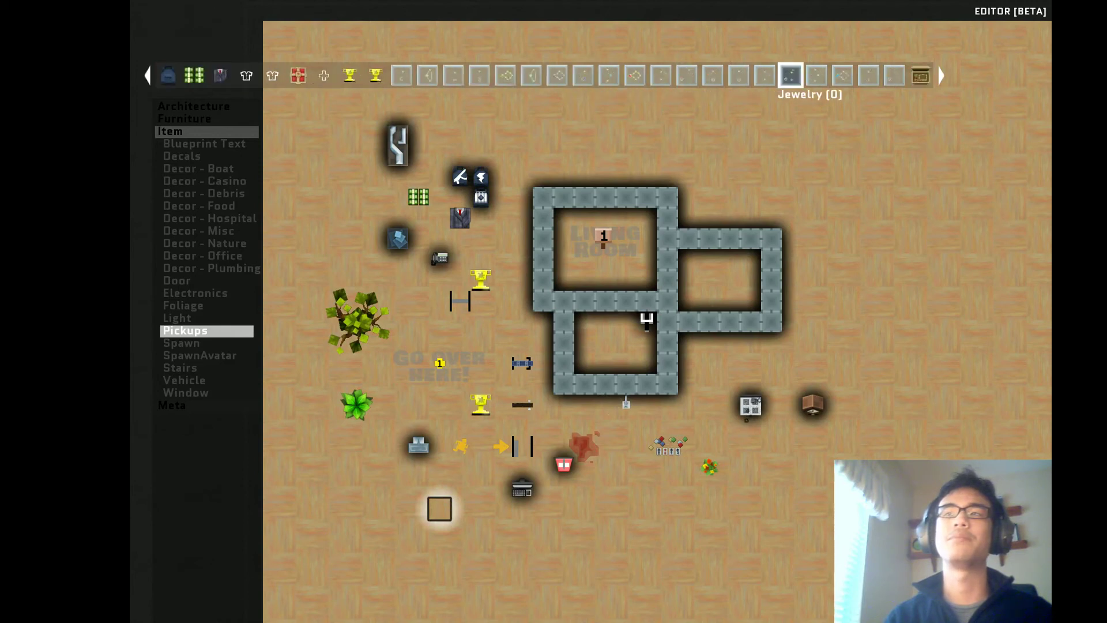
key(s)
key(space)
- Place the cash register pickup three tiles east of the dark safe
key(Left)
key(d)
key(d)
key(d)
key(space)
- Place three RandomLoot pickups in a spaced row east of the cash register
key(d)
key(d)
key(d)
key(Left)
key(d)
key(d)
key(d)
key(space)
key(d)
key(d)
key(d)
key(space)
key(d)
key(space)
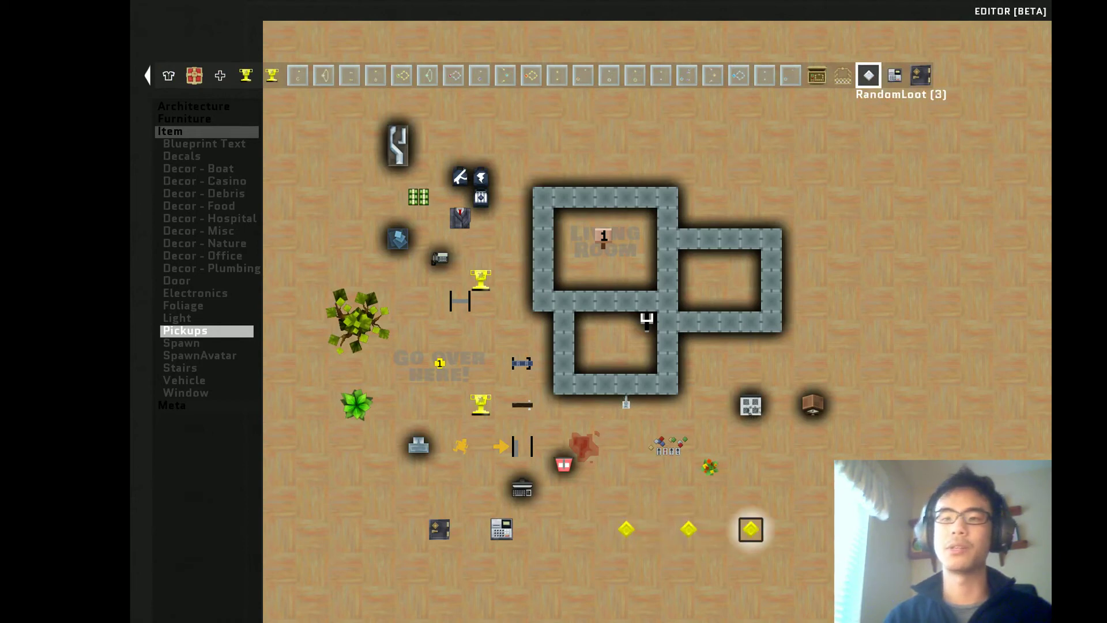
- Place four more RandomLoot pickups, three in a row above the existing ones and one to their southwest
key(w)
key(a)
key(space)
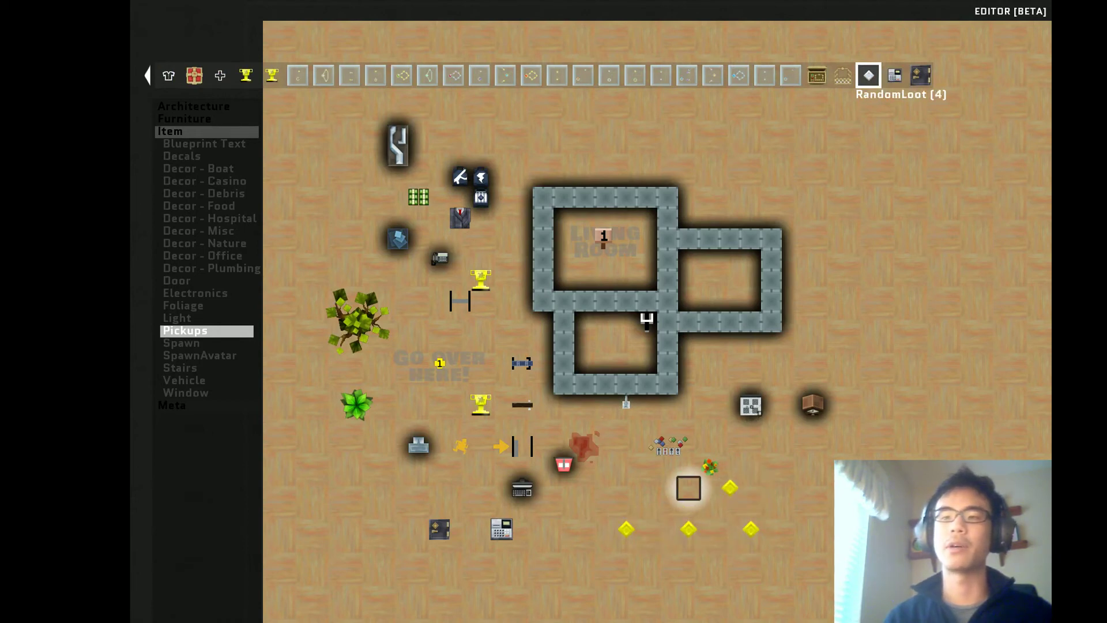
key(space)
key(a)
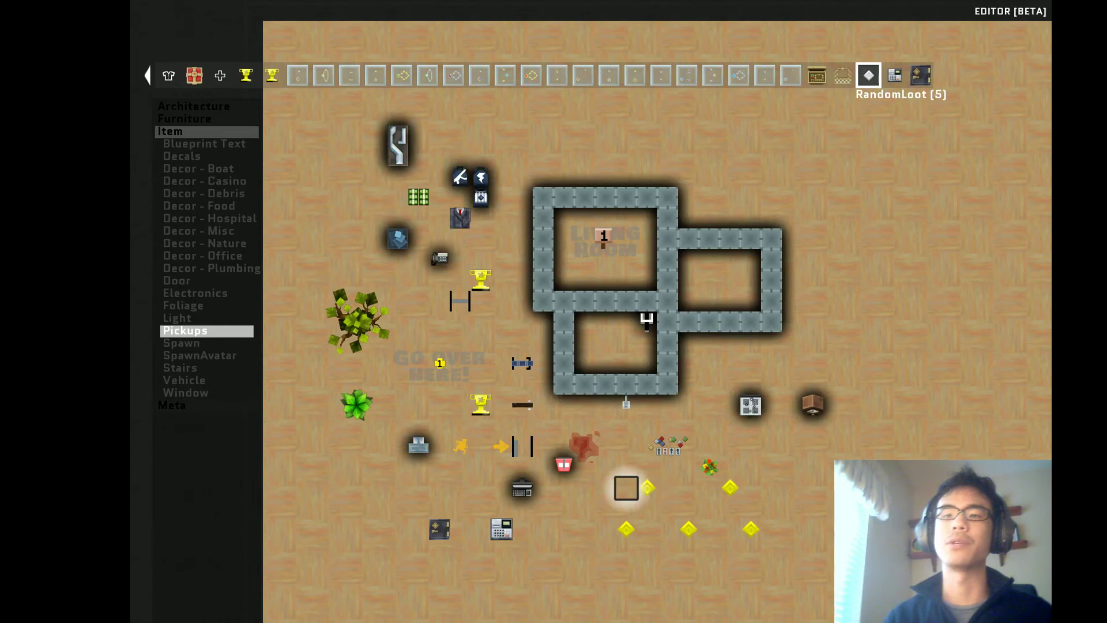
key(space)
key(s)
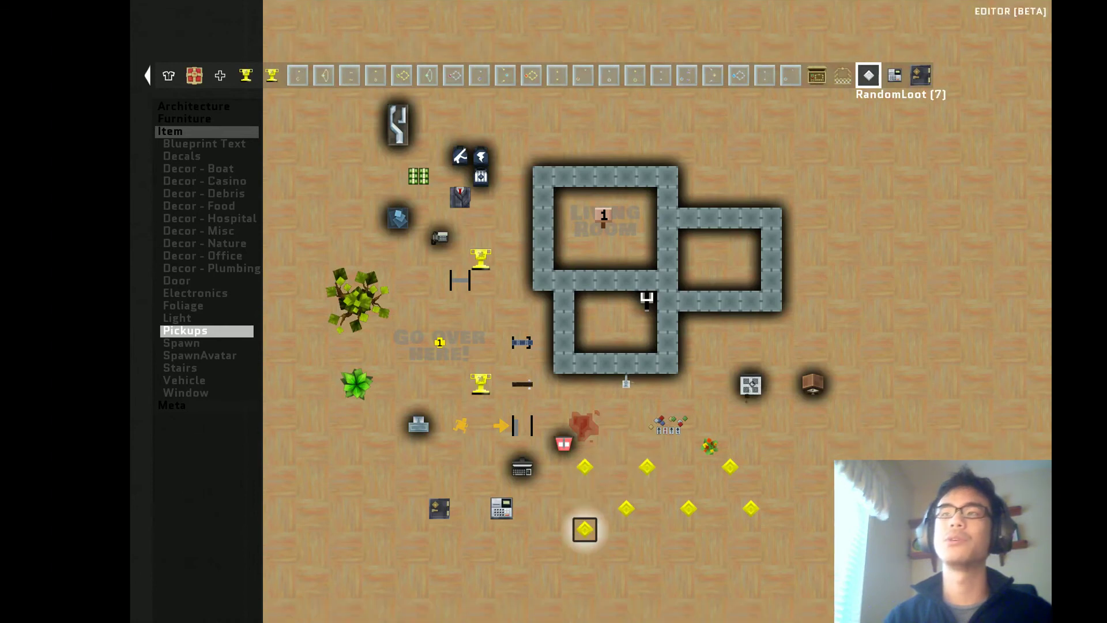
- Place a DoctorSpawner from the Spawn category below the brown crate southeast of the building
key(Down)
key(w)
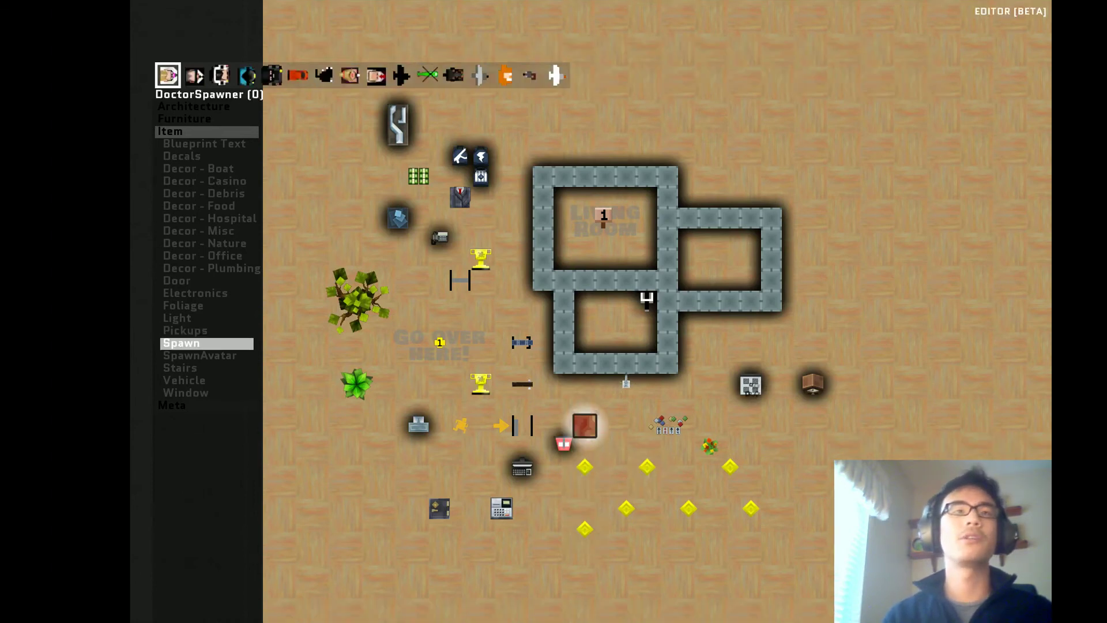
key(d)
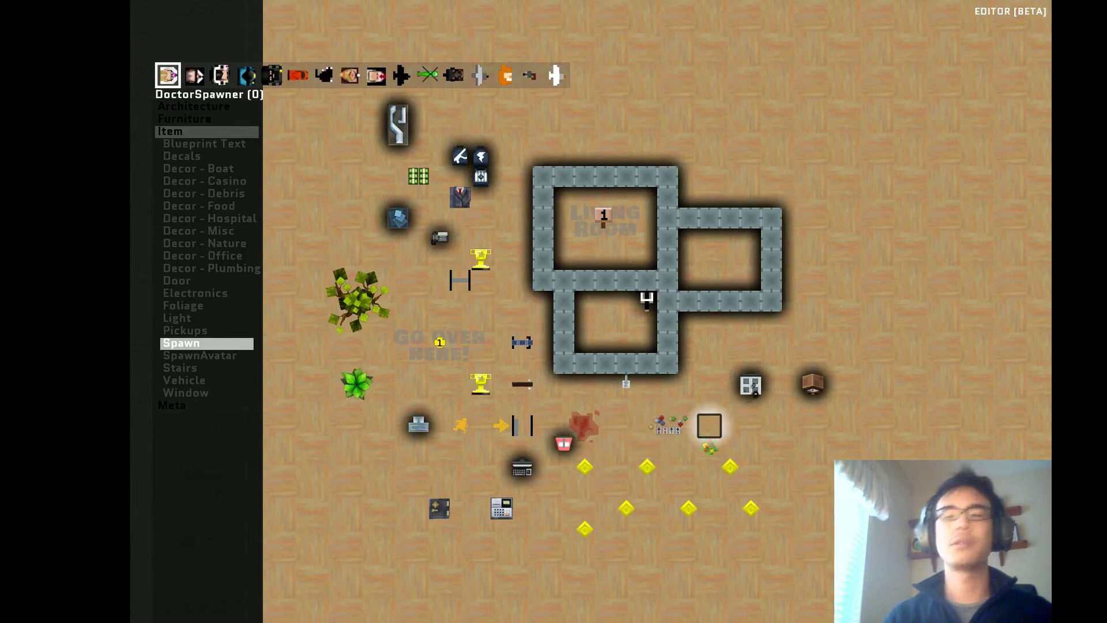
key(d)
key(space)
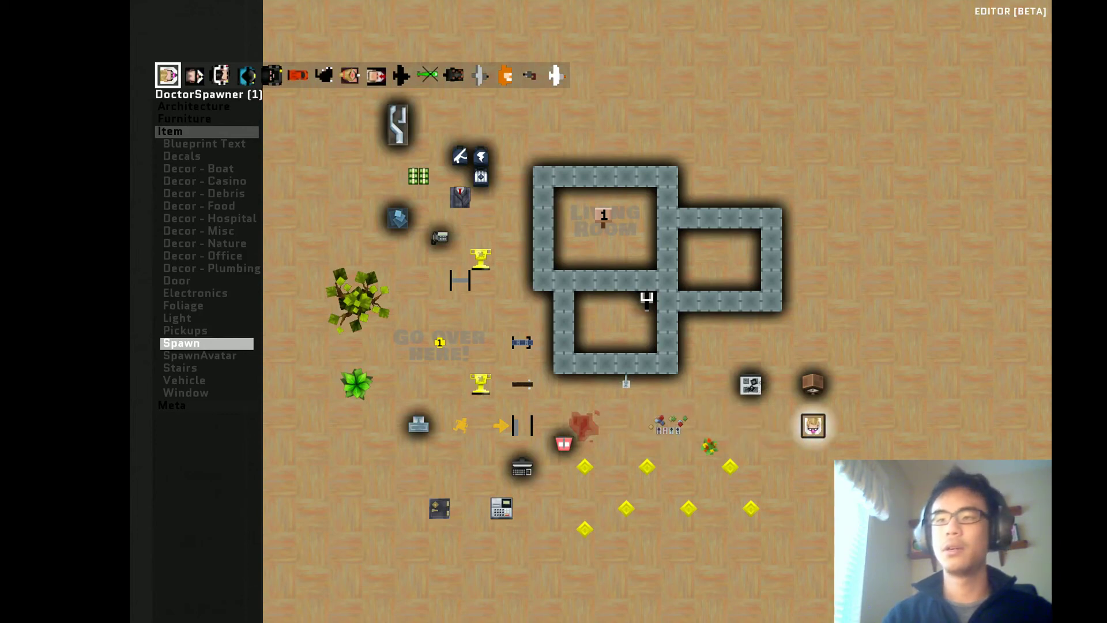
- Place a MachineGunSpawner on the open floor northeast of the brown crate
key(d)
key(Right)
key(w)
key(w)
key(s)
key(s)
key(space)
- Place a SpawnCleaner from the SpawnAvatar category in the open area northeast of the building
key(w)
key(w)
key(a)
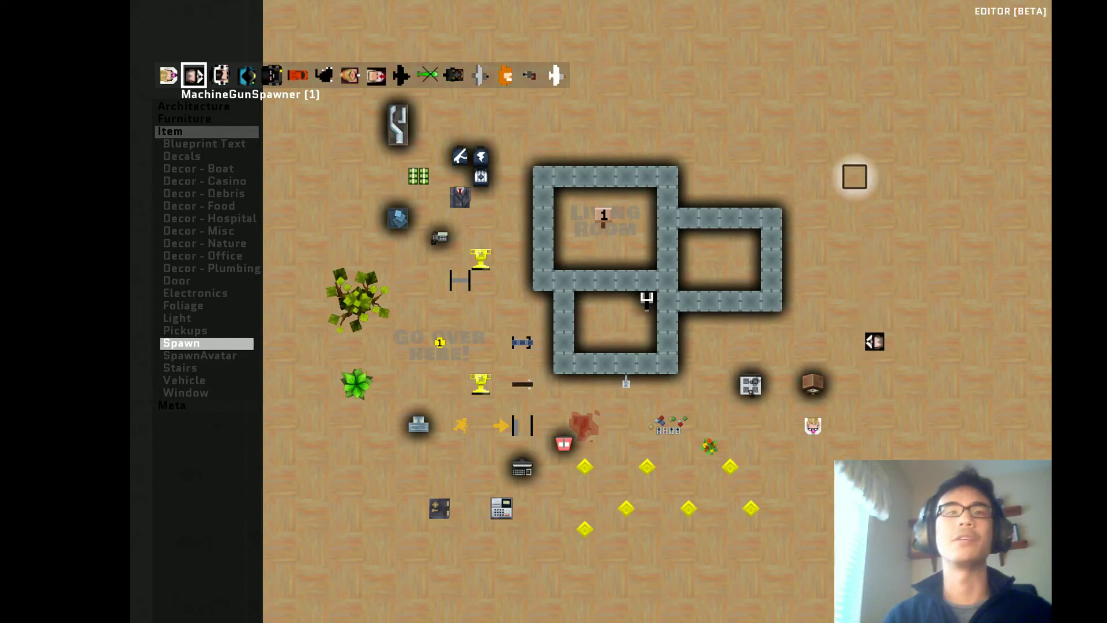
key(a)
key(a)
key(a)
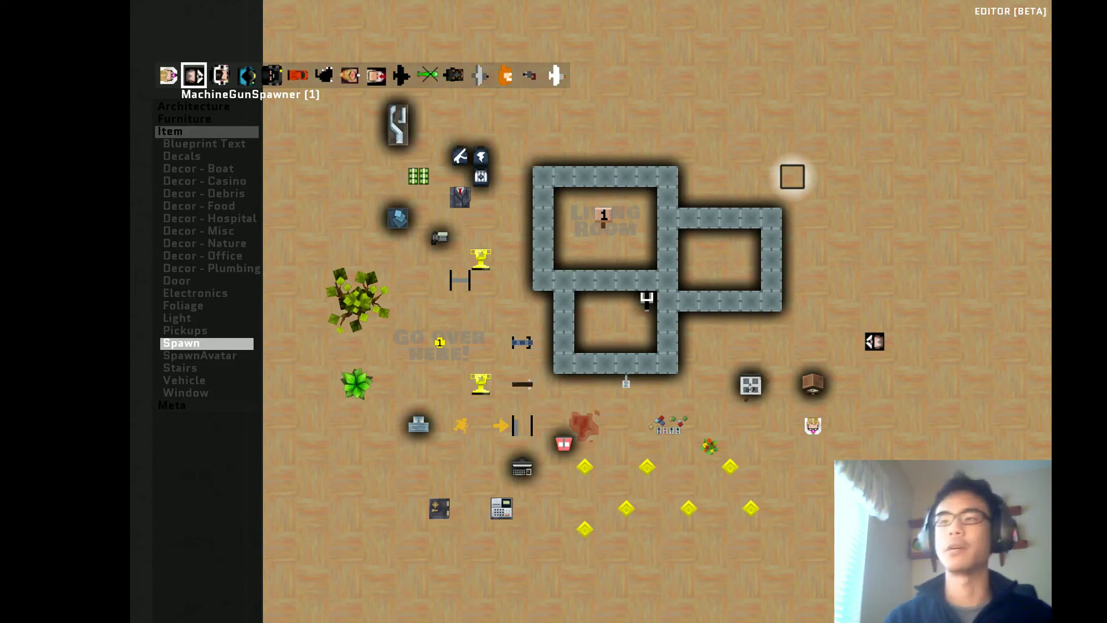
key(Down)
key(Down)
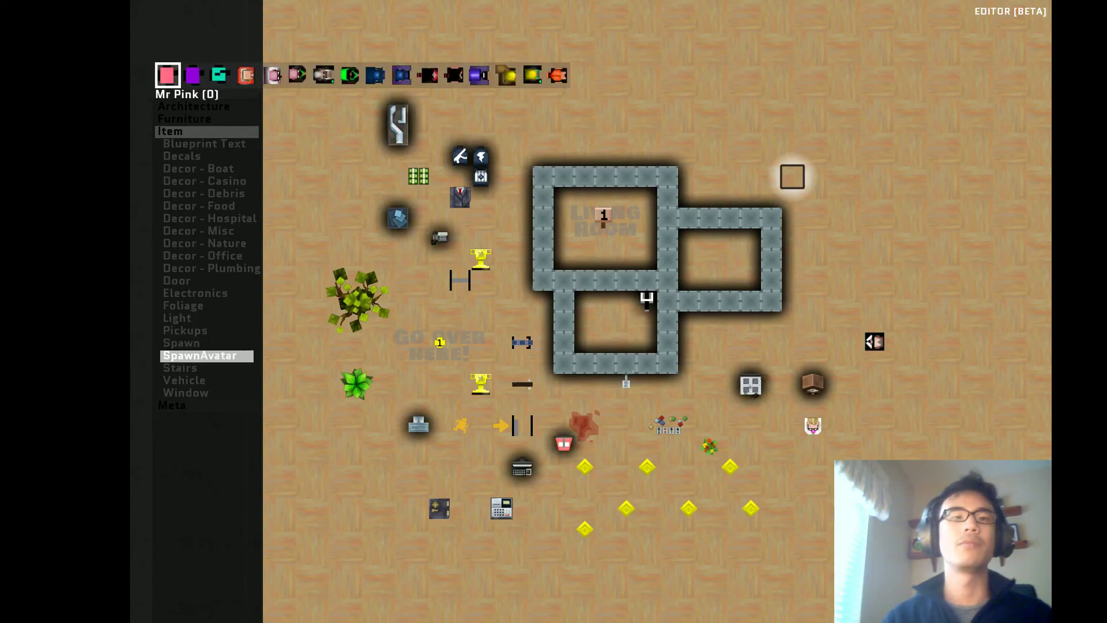
key(Up)
key(Right)
key(Right)
key(Right)
key(Right)
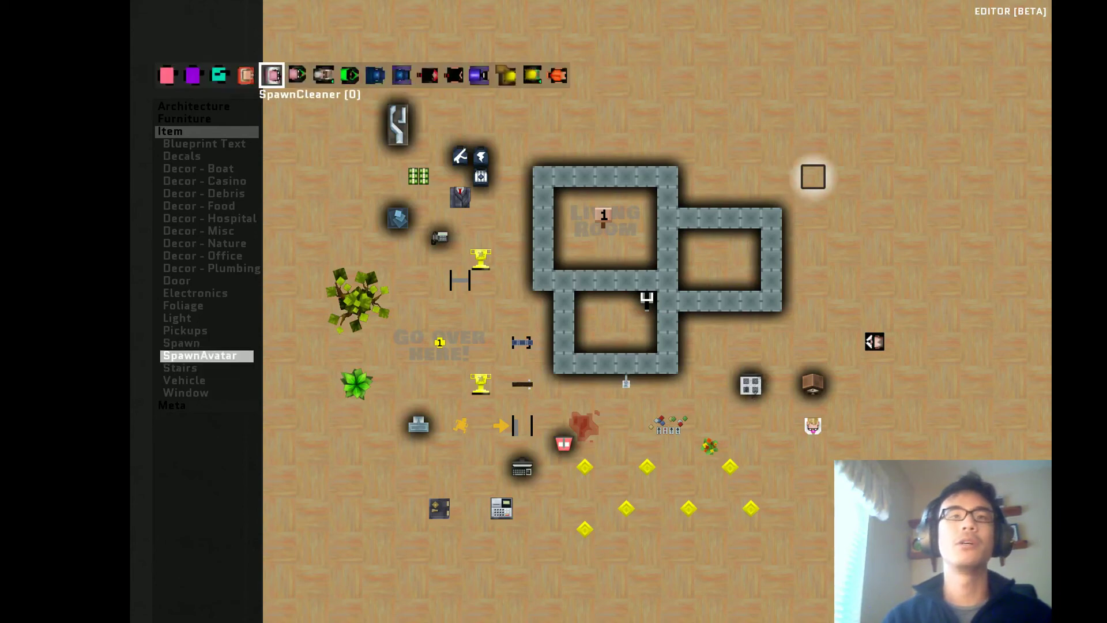
click(853, 175)
- Build a horizontal duct east of the building from one Duct tile with a DuctEntrance at each end
key(Down)
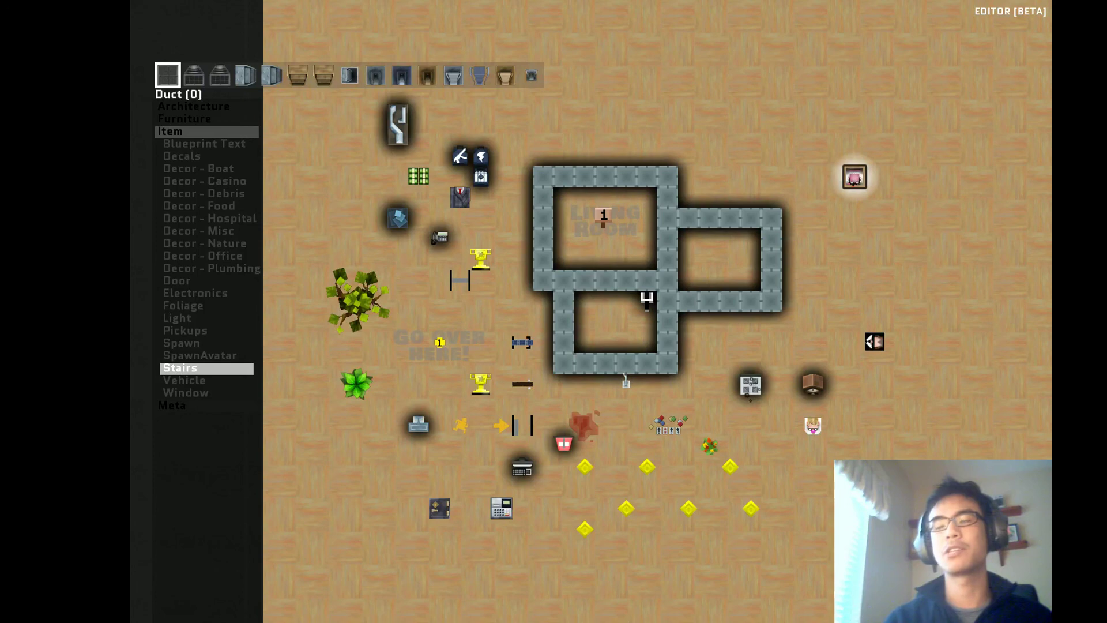
key(Up)
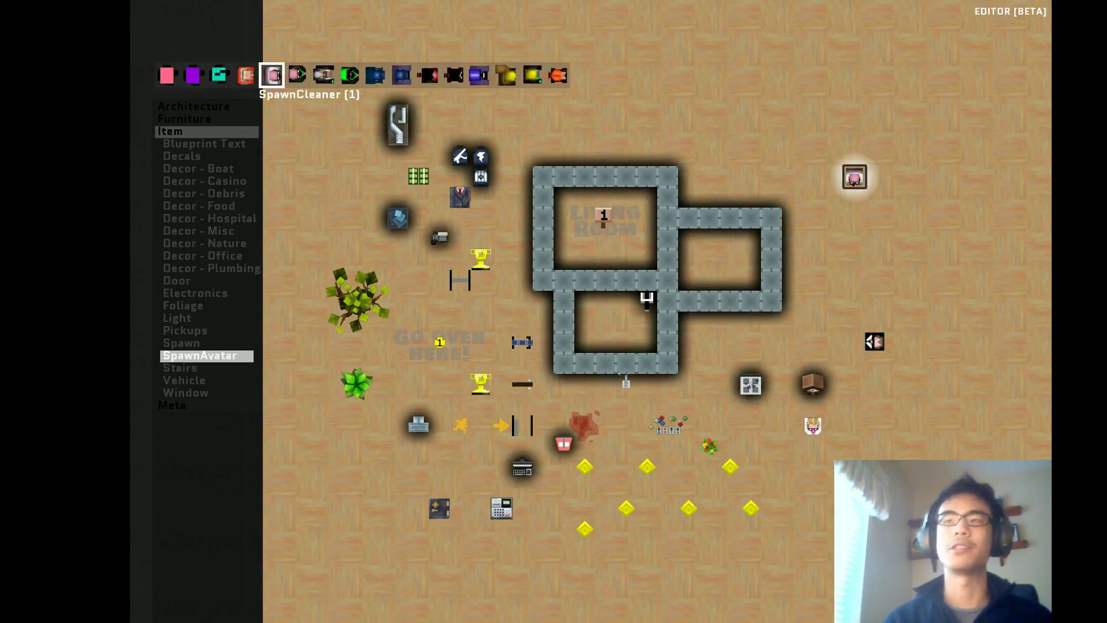
key(Down)
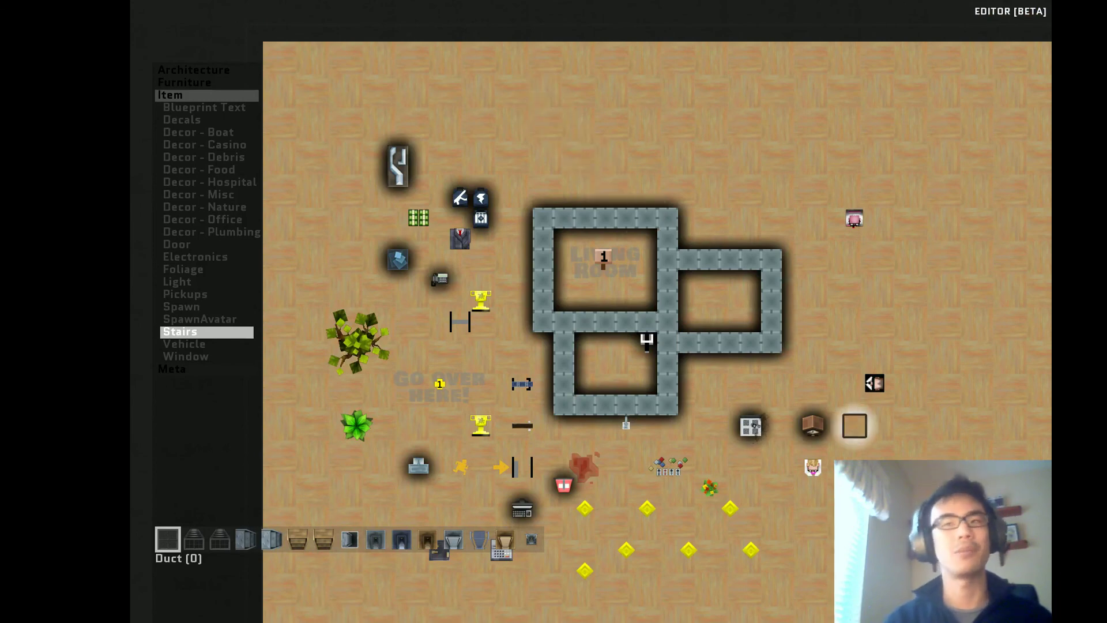
key(Right)
key(Left)
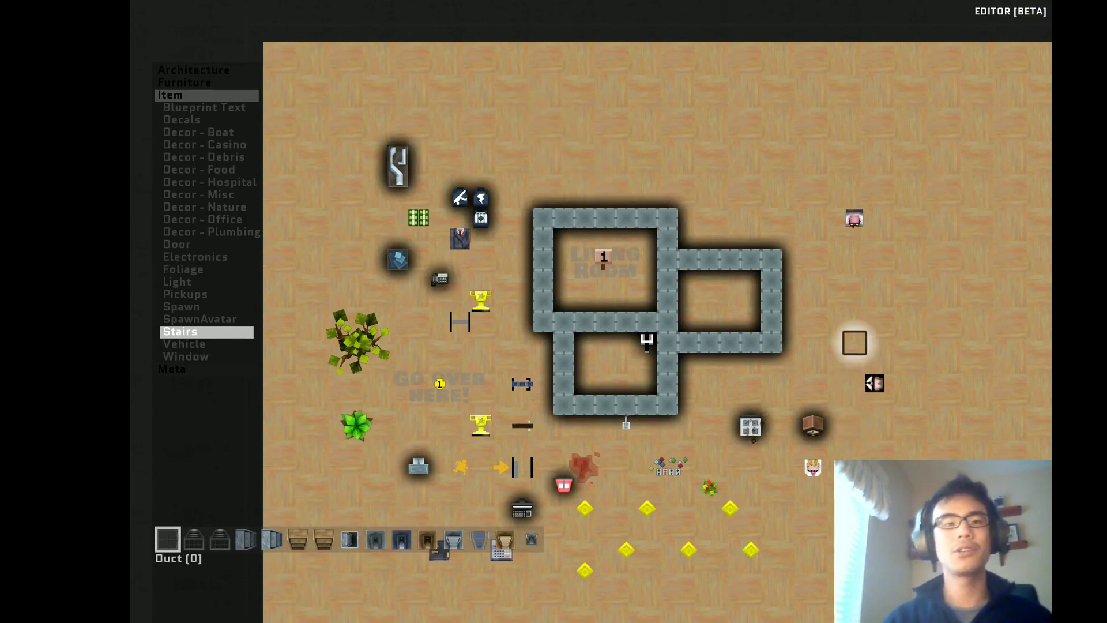
key(Right)
click(876, 301)
key(Left)
click(854, 302)
key(Right)
click(834, 301)
key(Right)
key(Left)
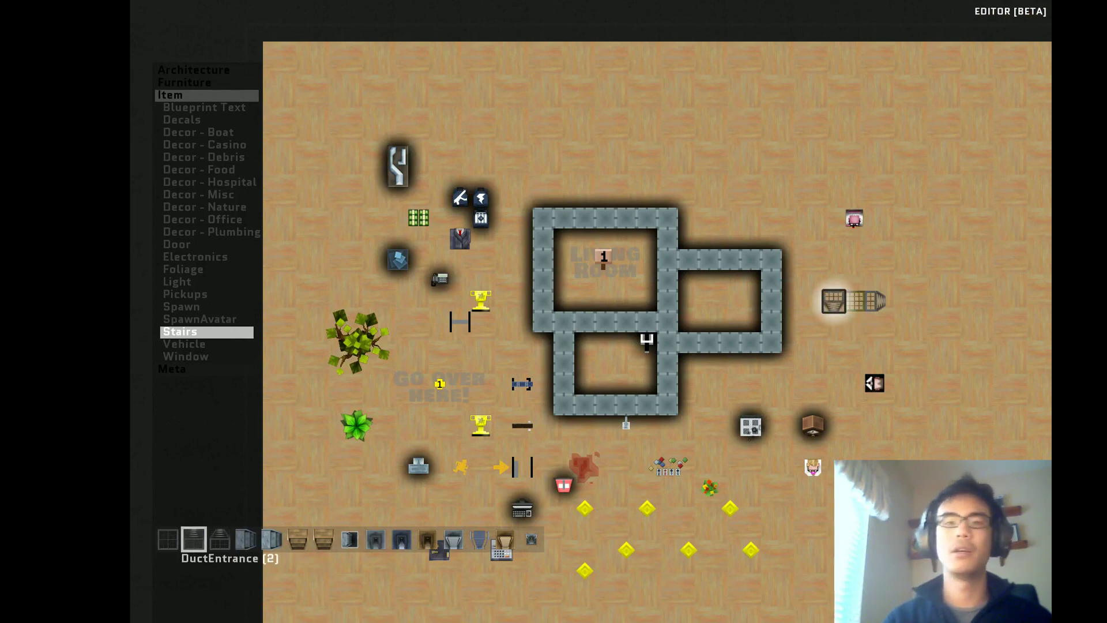
- Place a LadderMetalDown below the duct's west end and a LadderMetalUp four tiles east of it
key(Right)
key(Right)
click(834, 341)
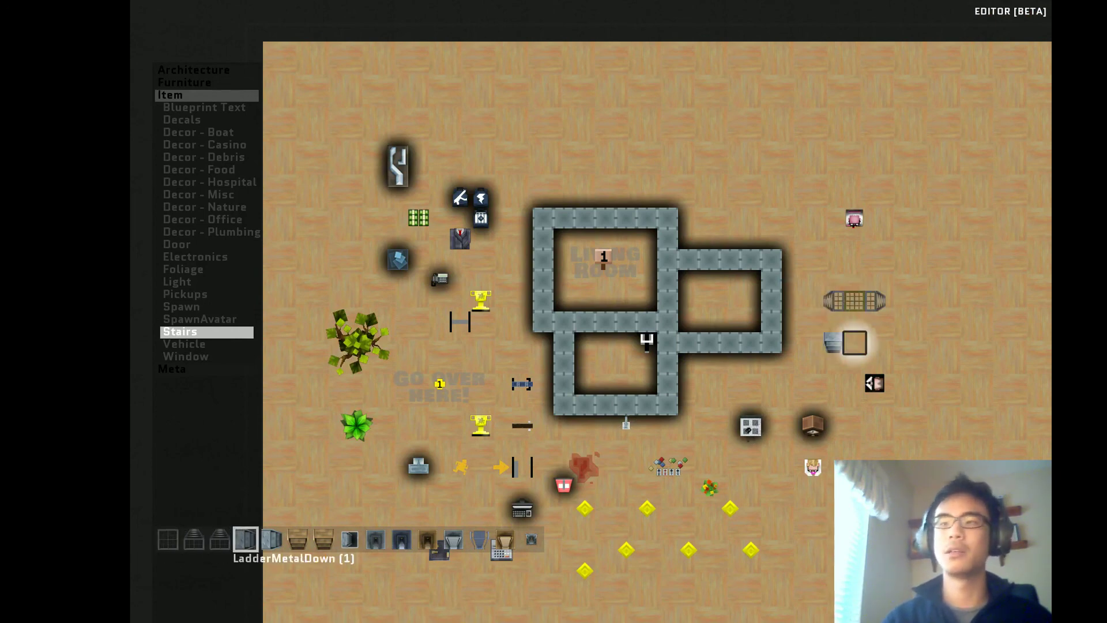
key(Right)
click(917, 342)
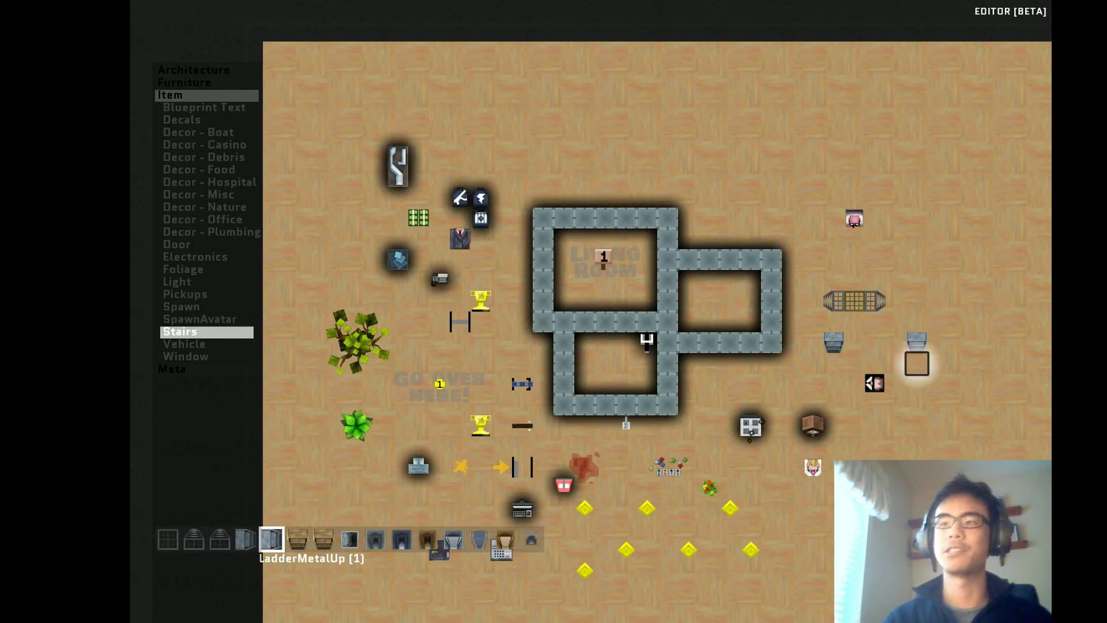
- Place the yellow Car from the Vehicle category southeast of the building, beside the DoctorSpawner
key(Down)
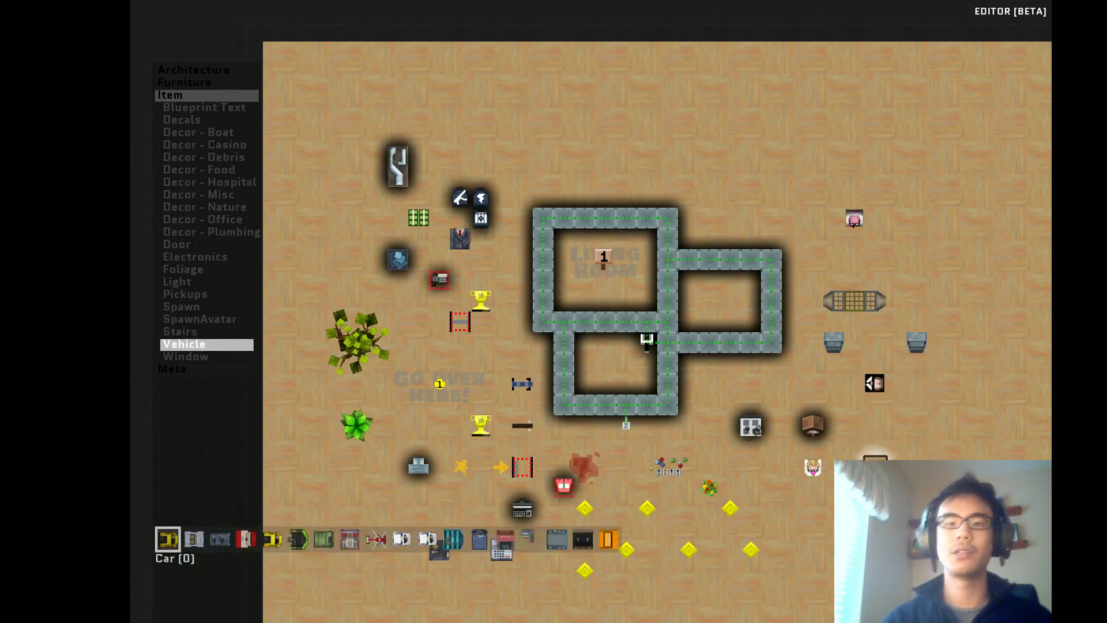
click(865, 483)
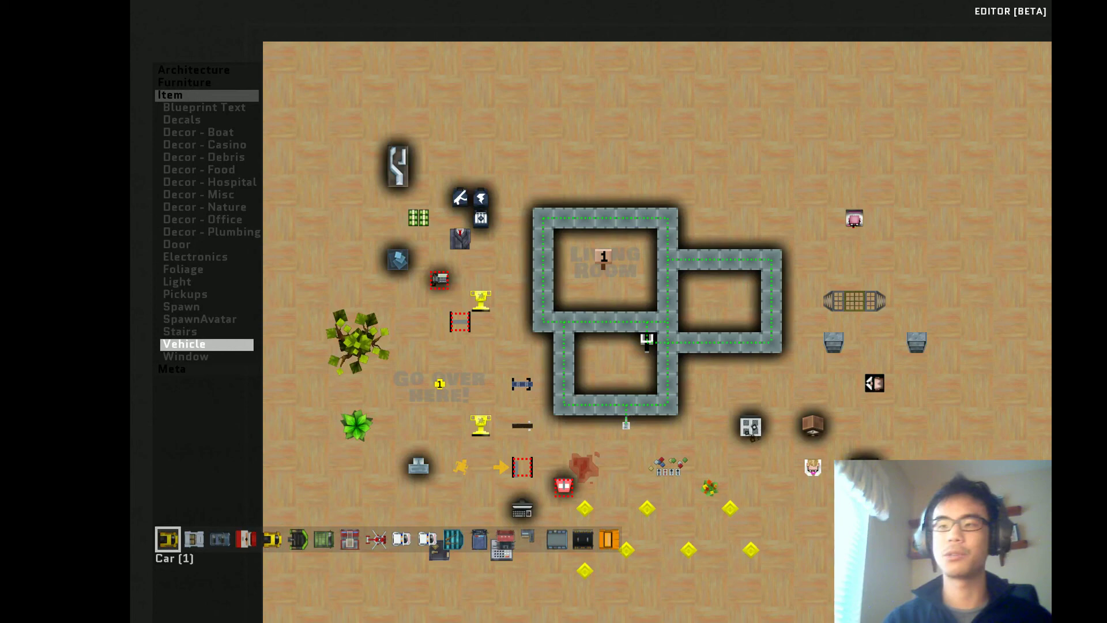
- Place an EscapeBoat from the Vehicle category southeast of the building, just east of the yellow Car
key(Right)
key(Right)
key(Right)
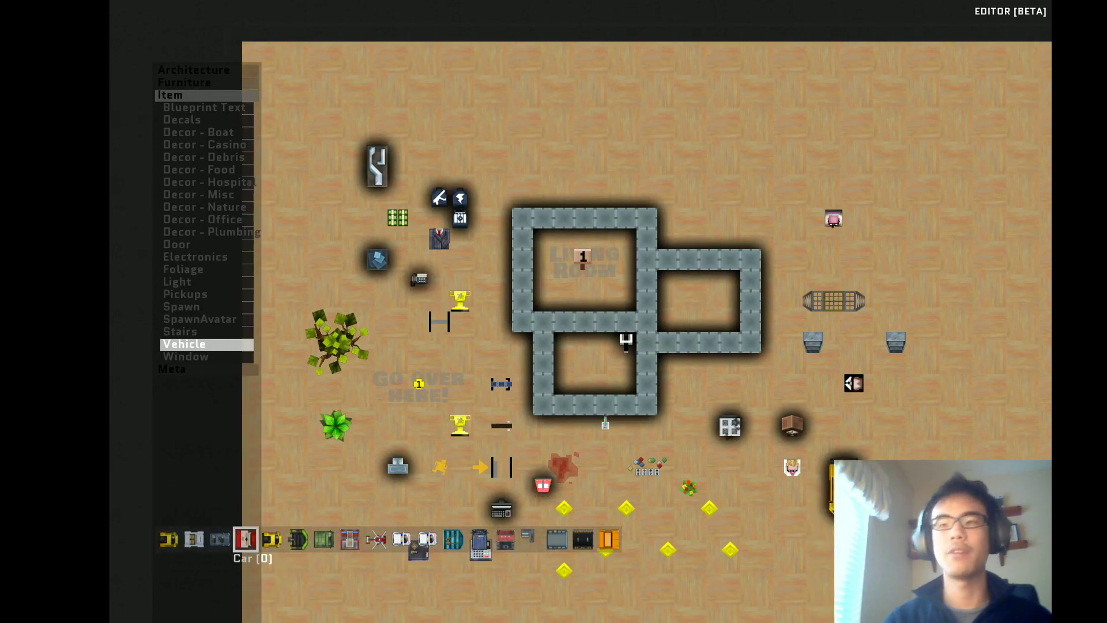
key(Right)
key(Right)
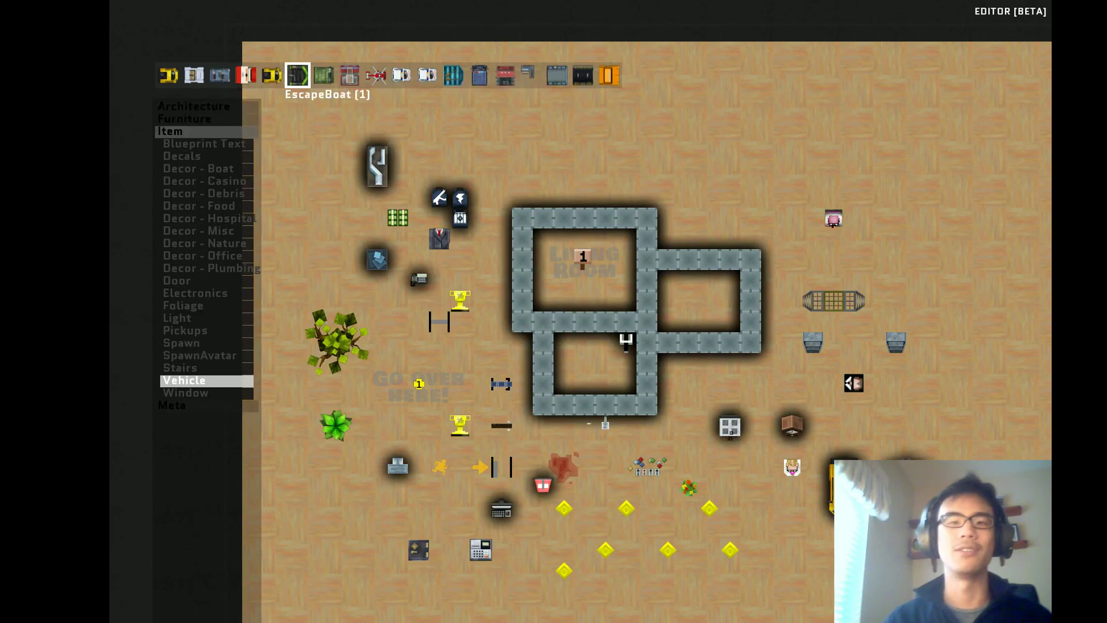
- Place a Window Framed from the Window category in the lower room's south wall, near its west end
key(Down)
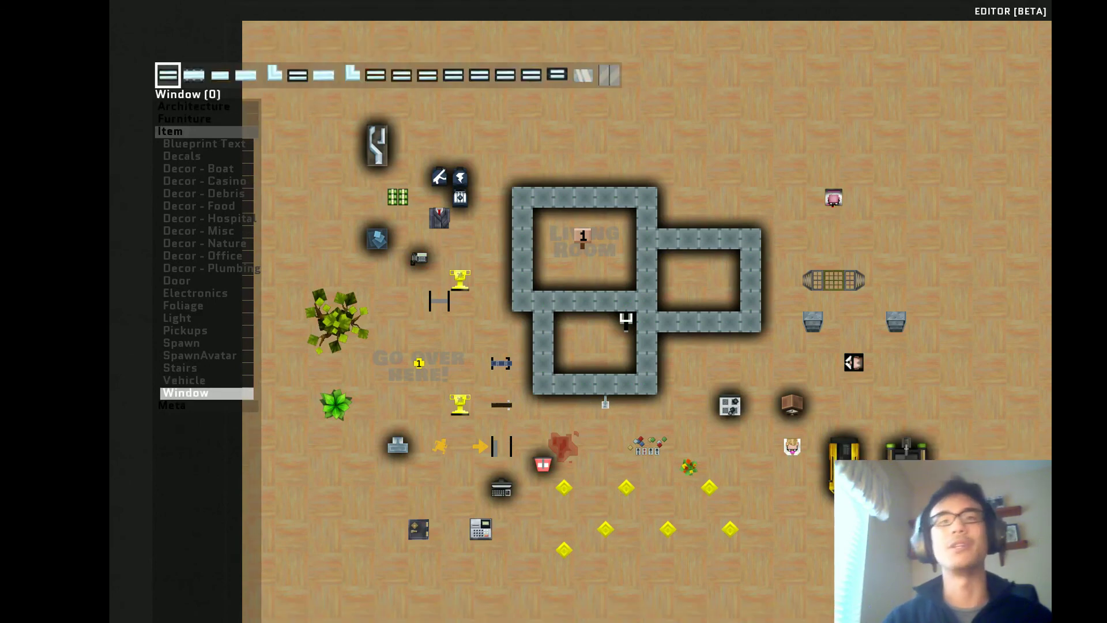
key(Down)
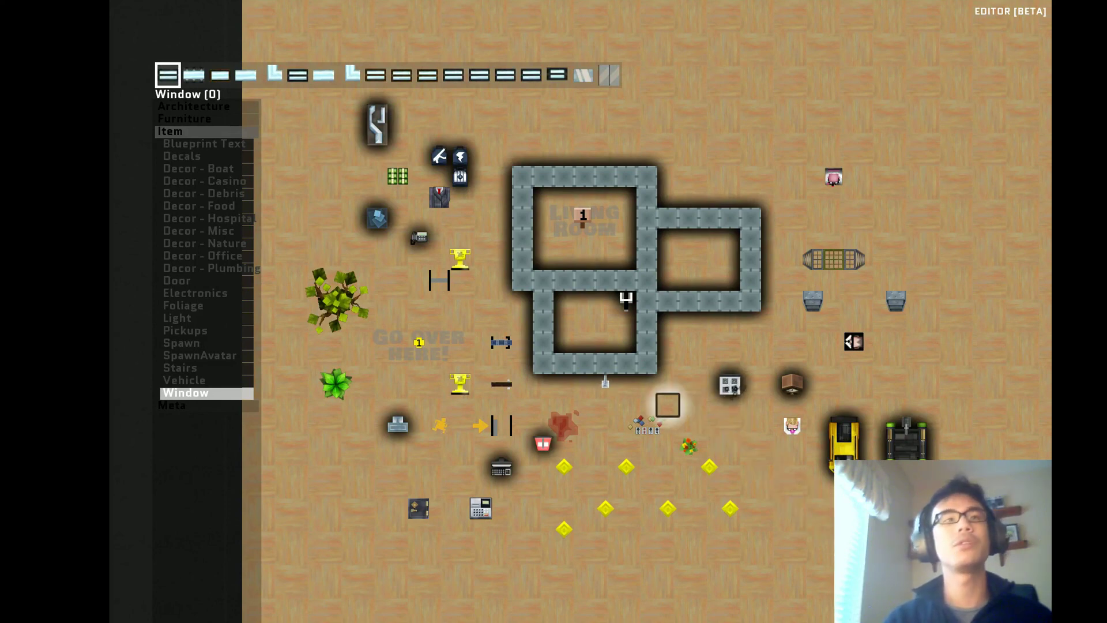
key(Right)
key(Right)
click(564, 364)
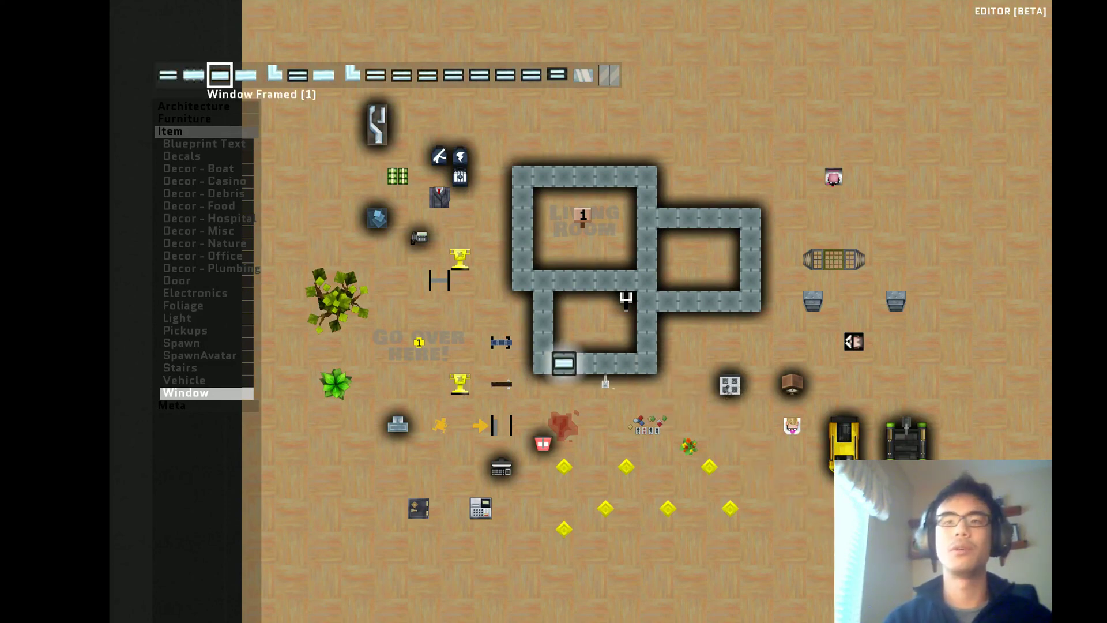
- Place a plain Window in the east room's south wall and a Window Framed midway along its east wall
key(Left)
key(Left)
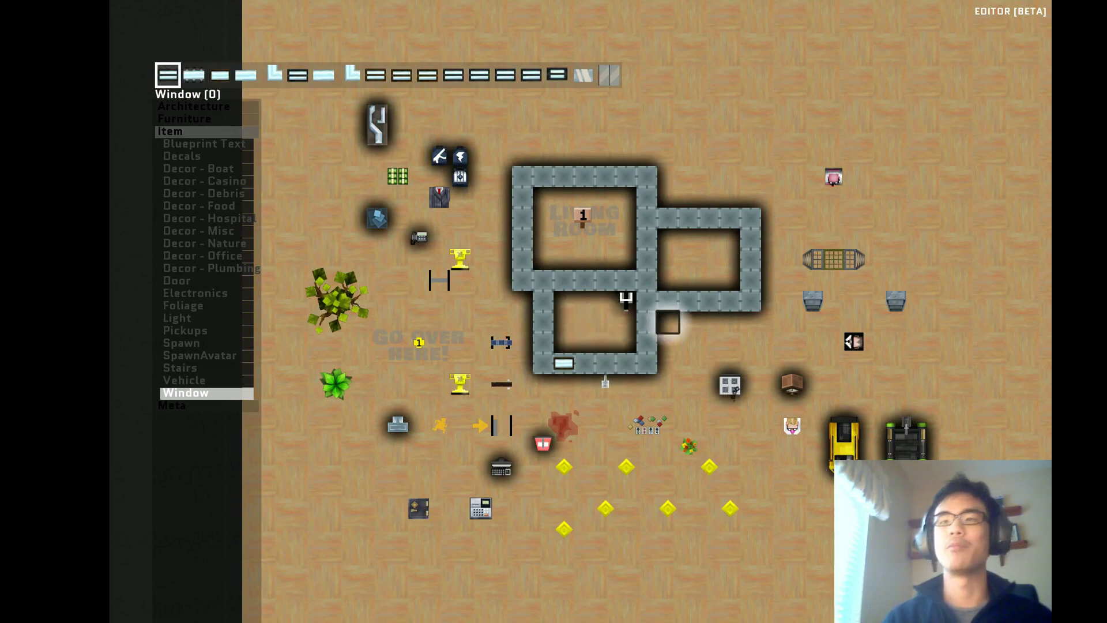
click(689, 300)
key(Right)
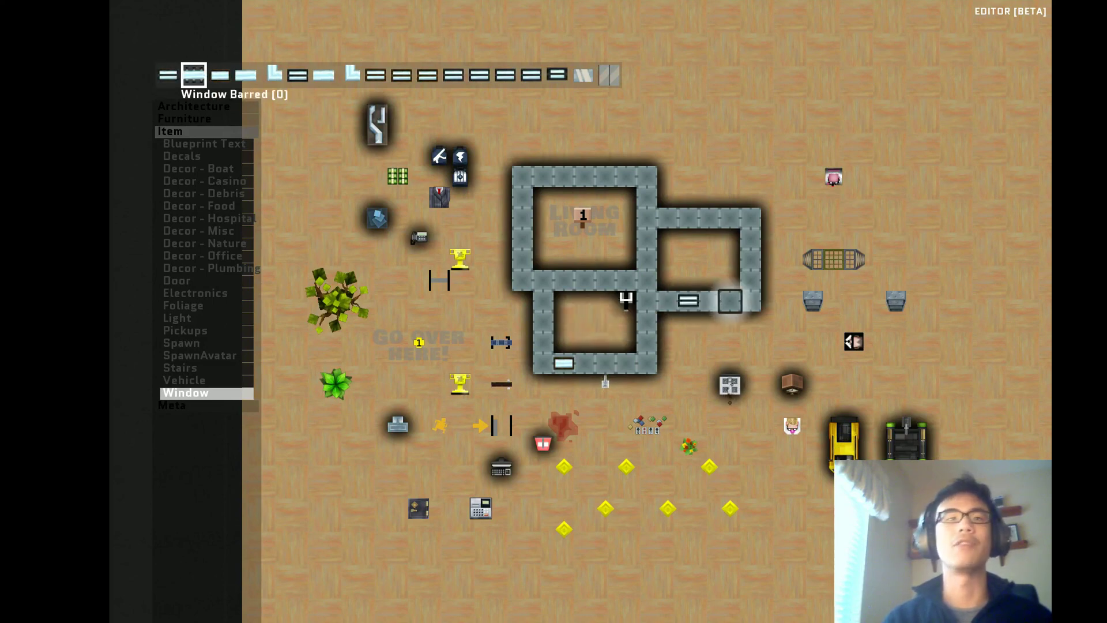
key(Right)
click(751, 260)
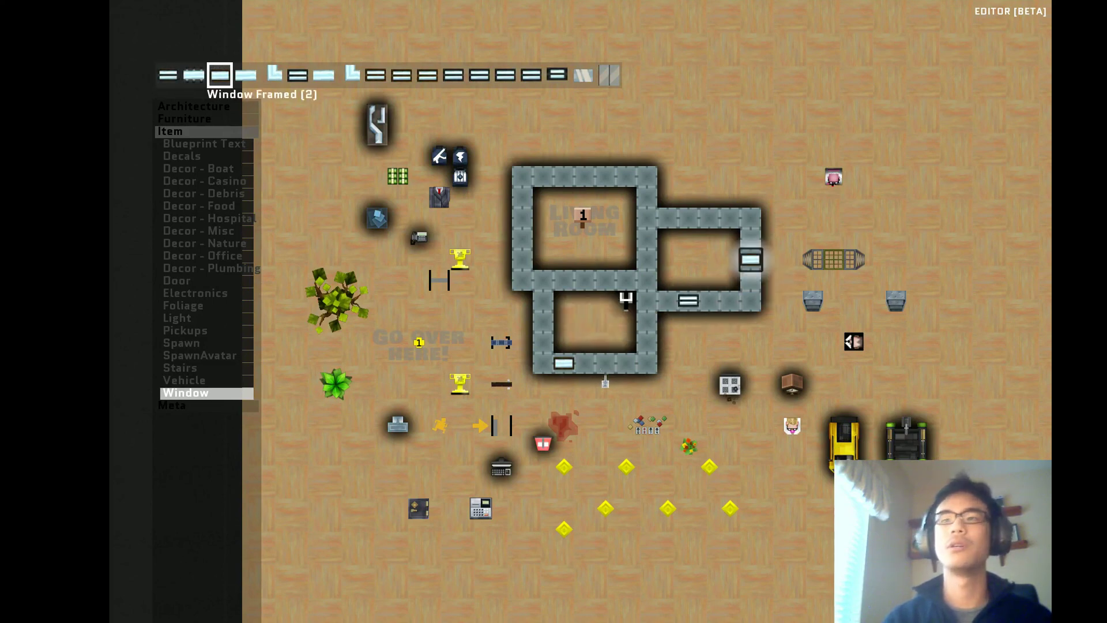